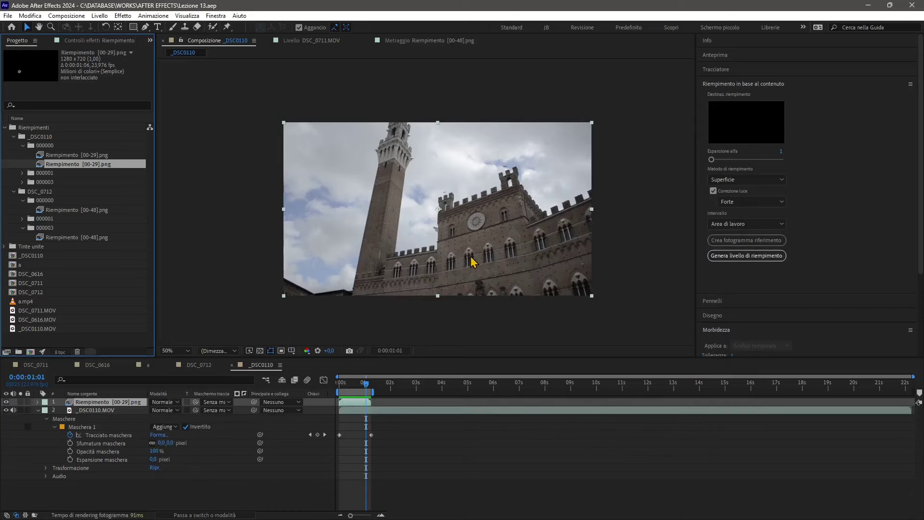
- Play back the current composition, toggling the fill layer's visibility while scrubbing to frame 4
{"action": "left_click", "coordinate": [367, 388]}
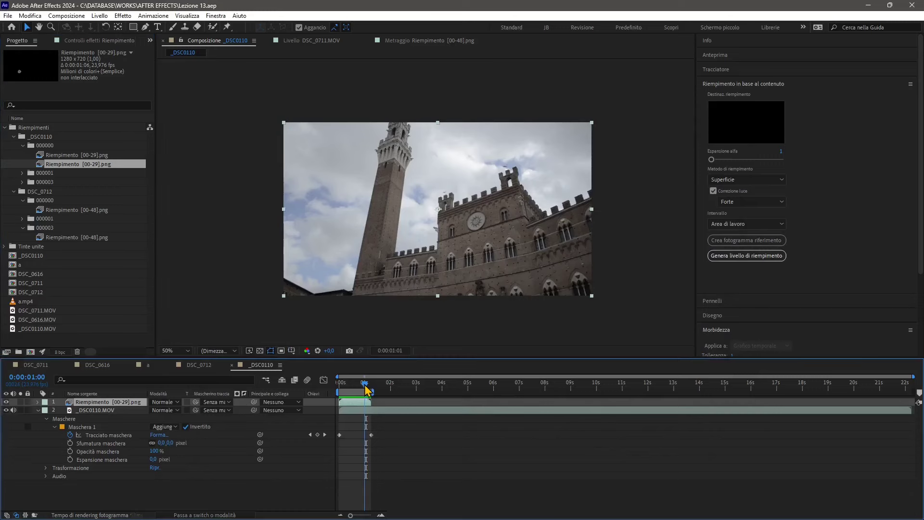
{"action": "key", "text": "space"}
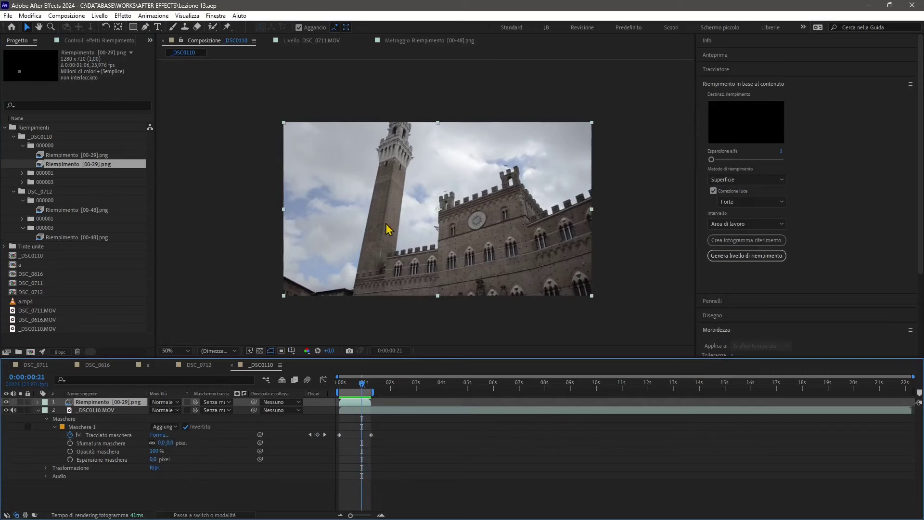
{"action": "left_click", "coordinate": [6, 402]}
{"action": "left_click", "coordinate": [6, 402]}
{"action": "left_click_drag", "start_coordinate": [362, 387], "coordinate": [354, 386]}
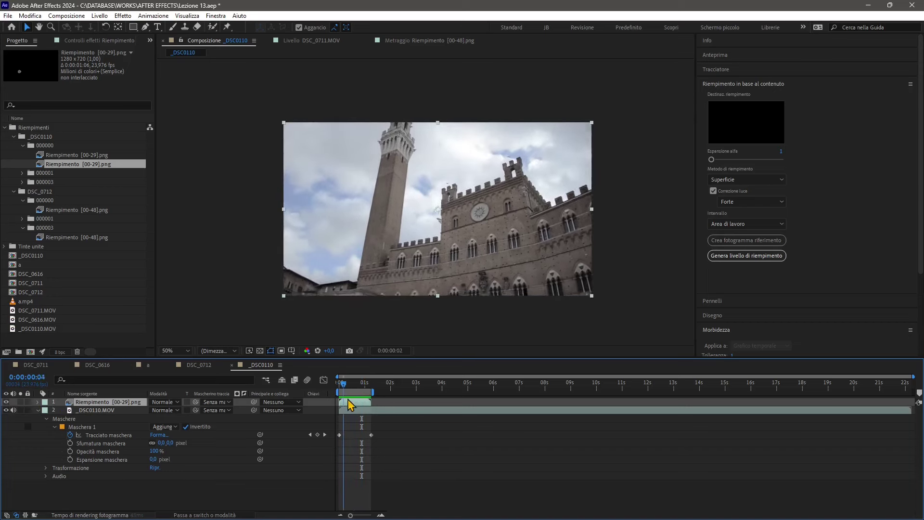
{"action": "left_click", "coordinate": [7, 402]}
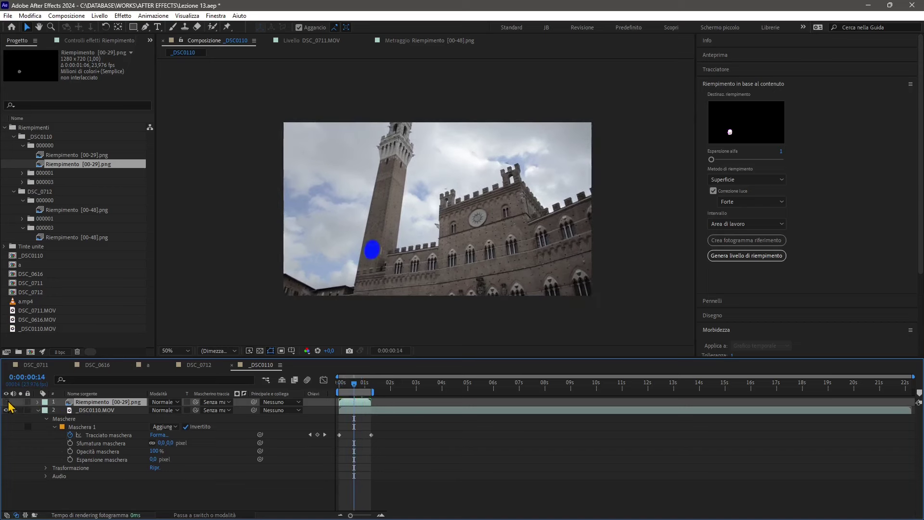
{"action": "left_click", "coordinate": [7, 401]}
{"action": "left_click_drag", "start_coordinate": [357, 386], "coordinate": [343, 385]}
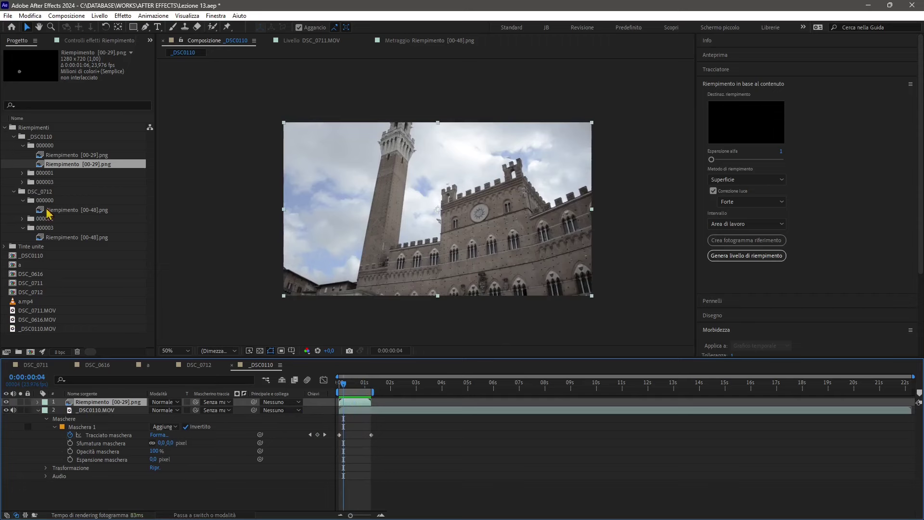
- Expand the Tracker panel and open compositions _DSC0110, a, DSC_0616 and DSC_0712 in turn
{"action": "left_click", "coordinate": [727, 74]}
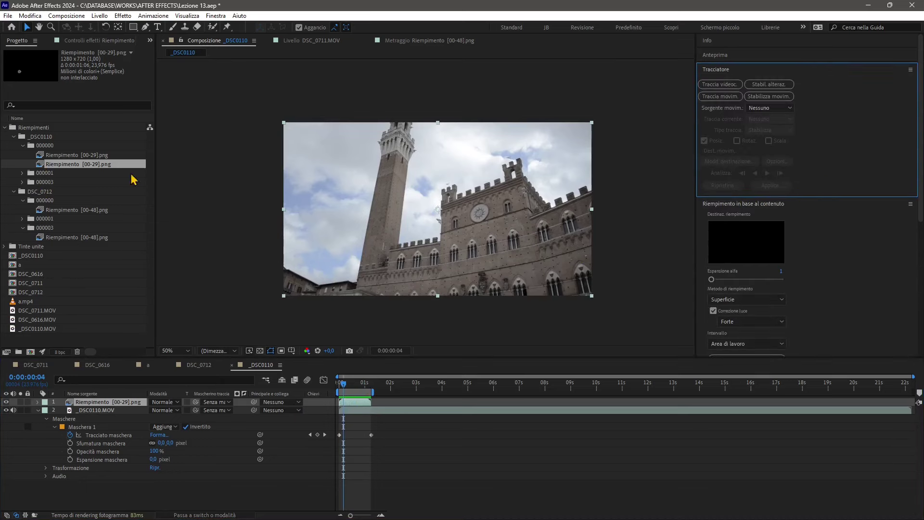
{"action": "left_click", "coordinate": [15, 256]}
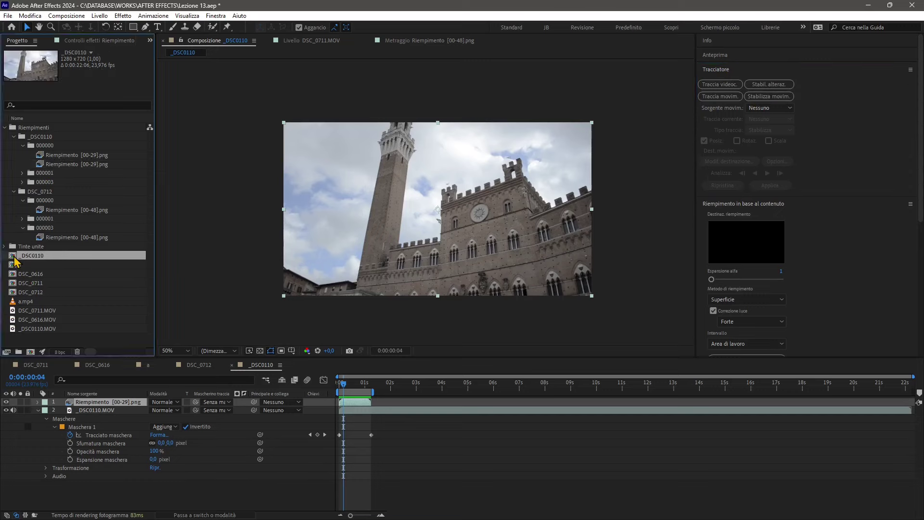
{"action": "double_click", "coordinate": [15, 260]}
{"action": "double_click", "coordinate": [15, 265]}
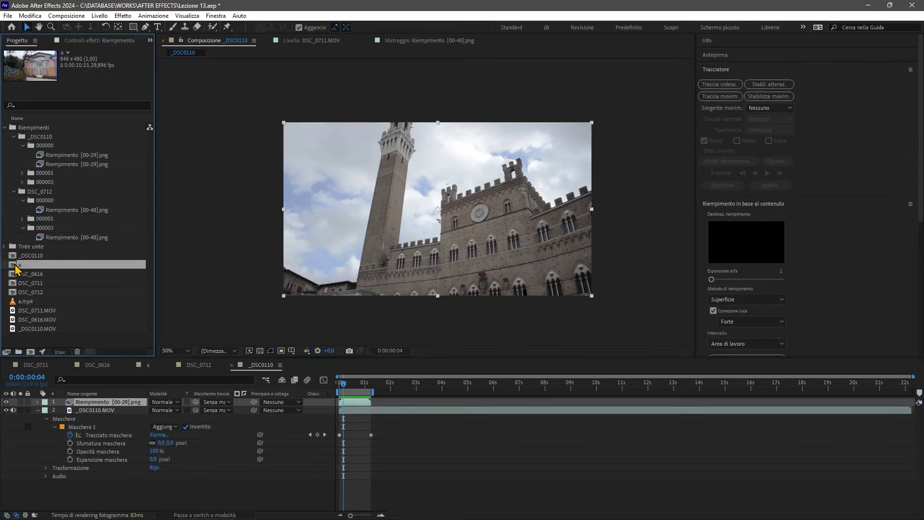
{"action": "double_click", "coordinate": [16, 275]}
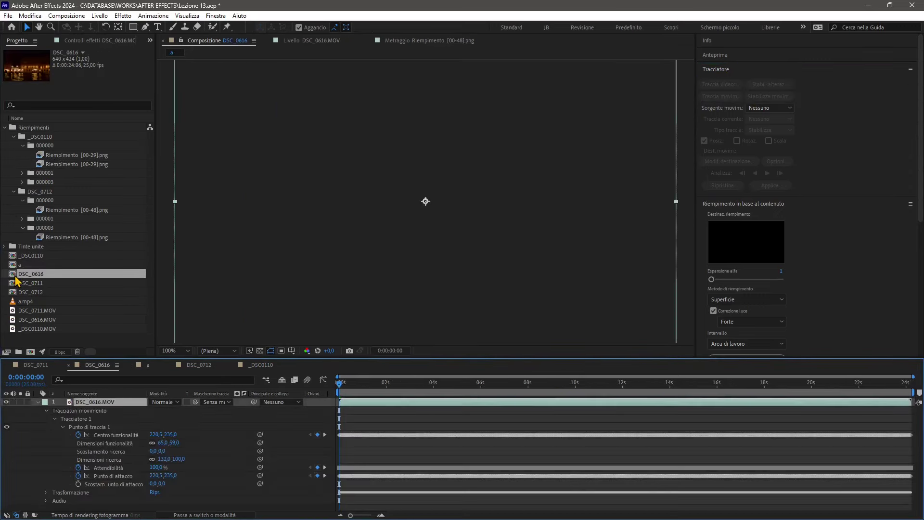
{"action": "mouse_move", "coordinate": [343, 389]}
{"action": "left_mouse_down"}
{"action": "mouse_move", "coordinate": [684, 389]}
{"action": "mouse_move", "coordinate": [462, 188]}
{"action": "left_mouse_up"}
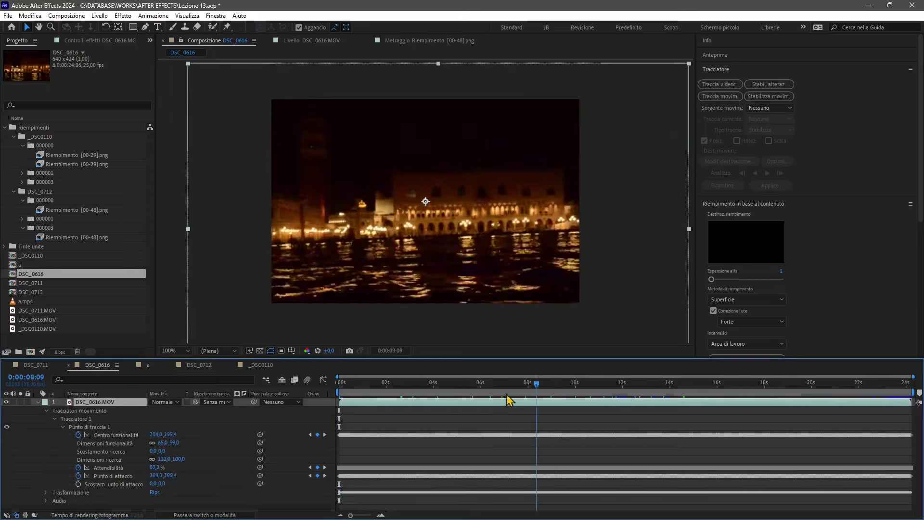
{"action": "left_click", "coordinate": [27, 285]}
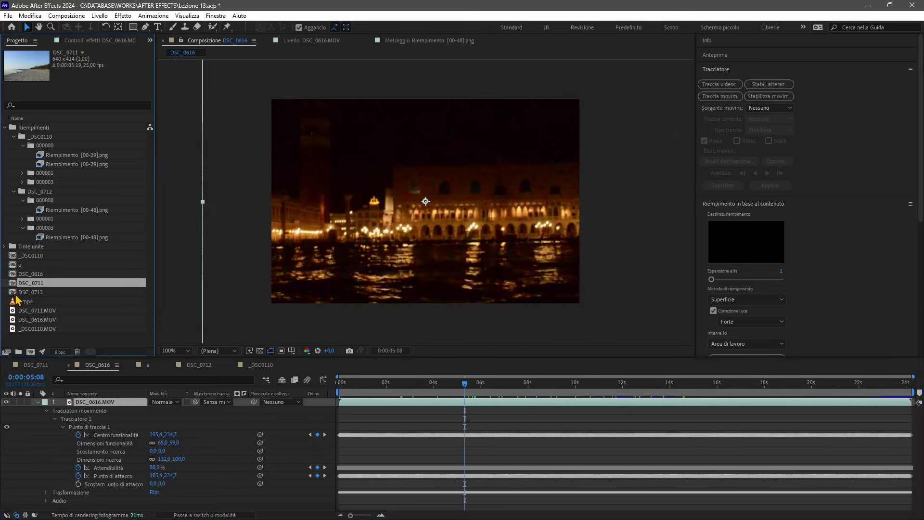
{"action": "double_click", "coordinate": [15, 294]}
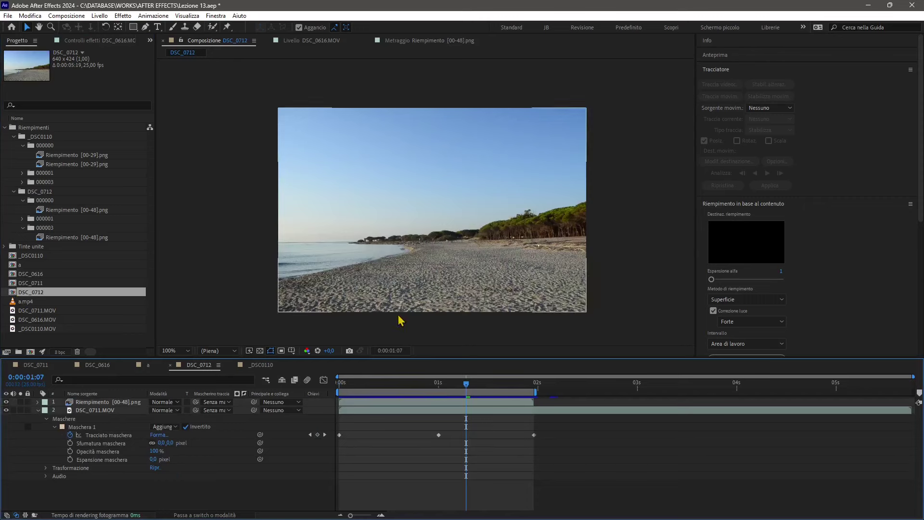
- Preview the DSC_0712 beach clip, toggling Riempimento [00-48] around frame 19 and leaving it hidden
{"action": "mouse_move", "coordinate": [465, 384]}
{"action": "left_mouse_down"}
{"action": "mouse_move", "coordinate": [417, 389]}
{"action": "mouse_move", "coordinate": [411, 413]}
{"action": "mouse_move", "coordinate": [447, 413]}
{"action": "left_mouse_up"}
{"action": "key", "text": "space"}
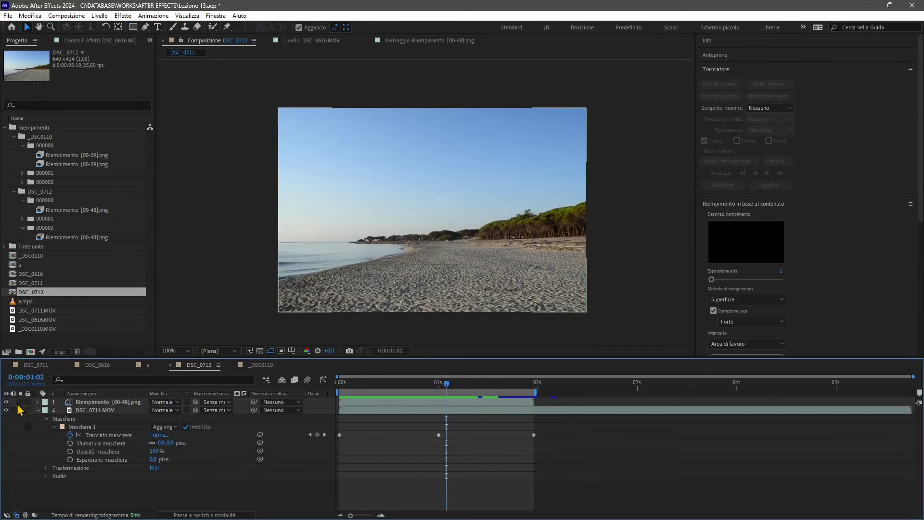
{"action": "left_click", "coordinate": [6, 403]}
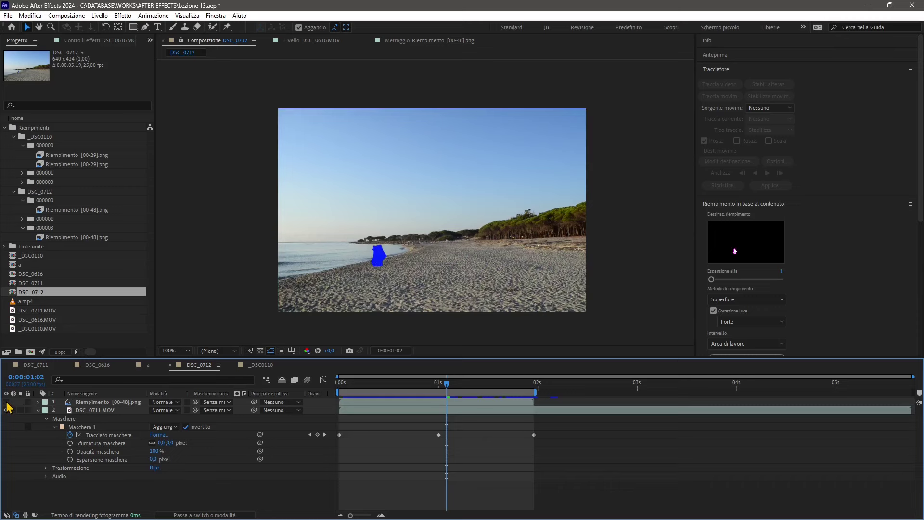
{"action": "left_click", "coordinate": [6, 402]}
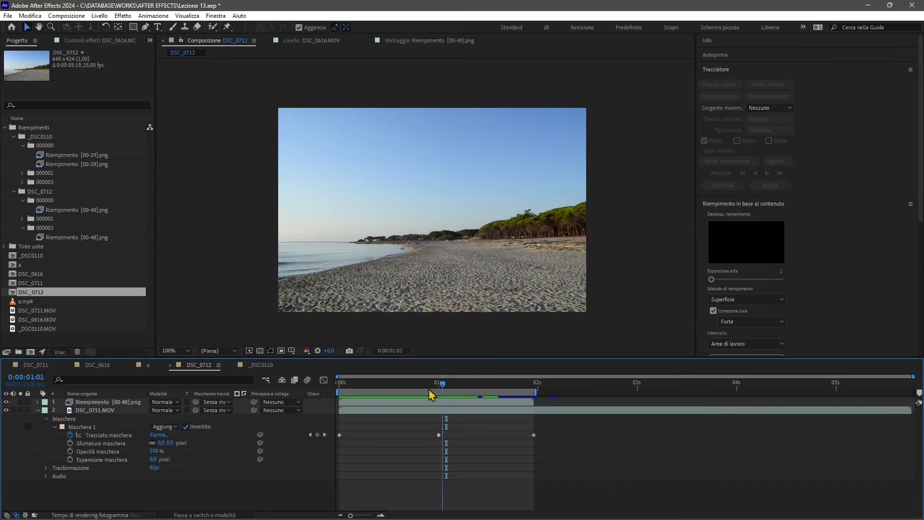
{"action": "mouse_move", "coordinate": [451, 390]}
{"action": "left_mouse_down"}
{"action": "mouse_move", "coordinate": [399, 391]}
{"action": "mouse_move", "coordinate": [406, 396]}
{"action": "left_mouse_up"}
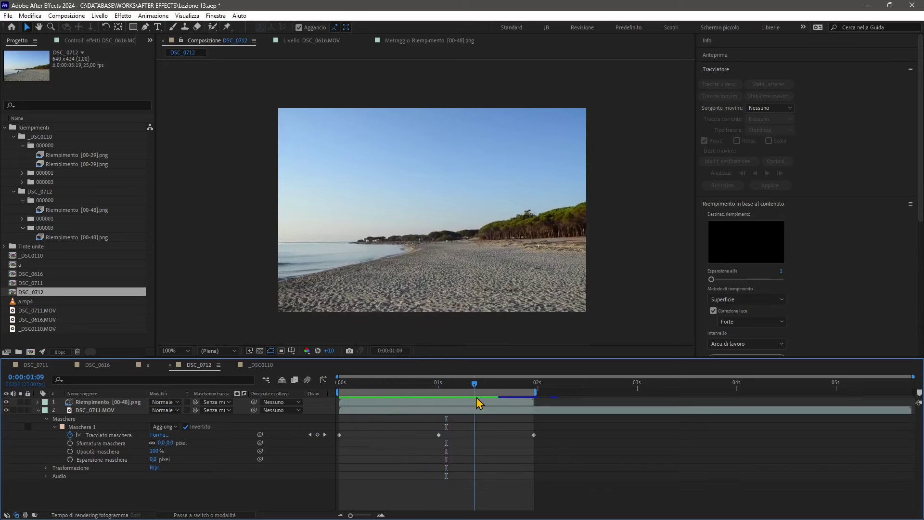
{"action": "left_click_drag", "start_coordinate": [405, 396], "coordinate": [414, 395]}
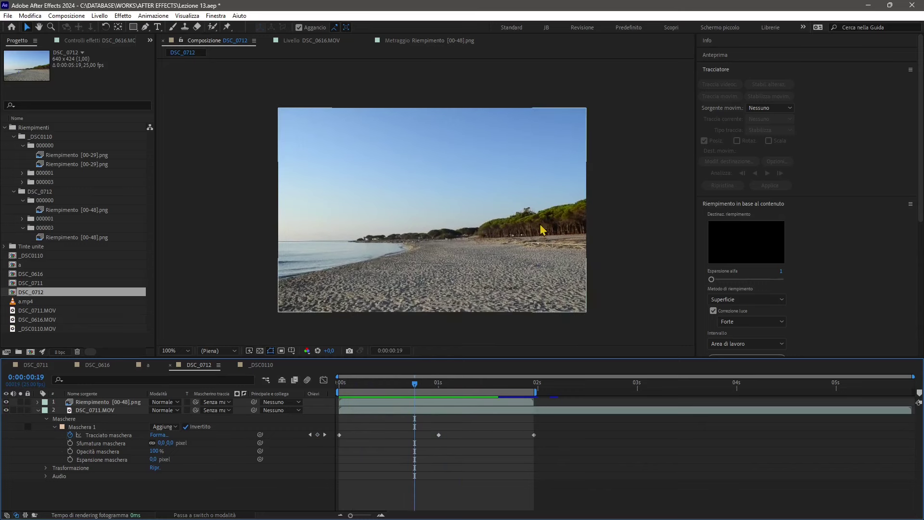
{"action": "left_click", "coordinate": [7, 405]}
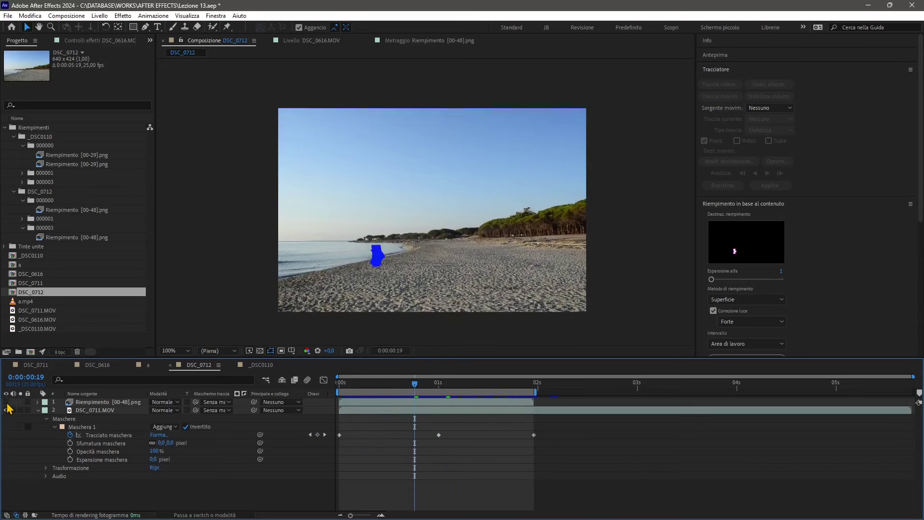
{"action": "left_click_drag", "start_coordinate": [413, 389], "coordinate": [420, 377]}
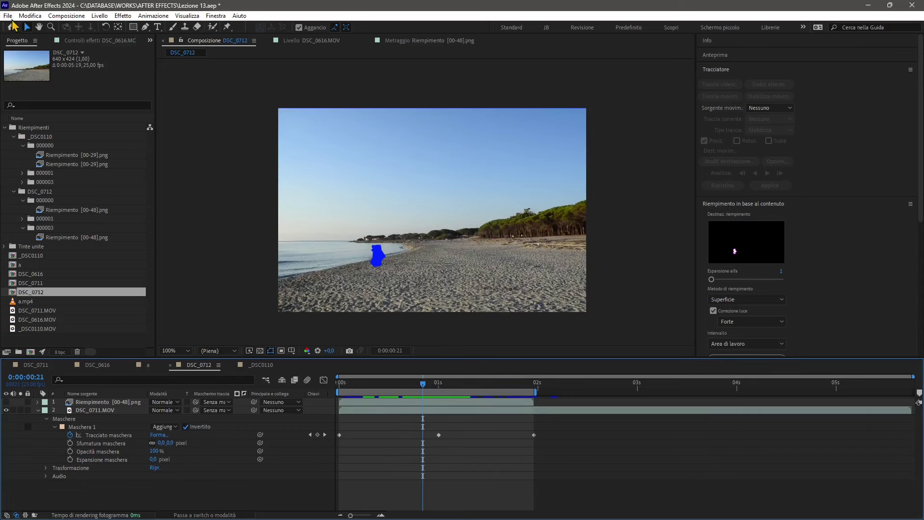
- Create a new project via File > Nuovo progetto, choosing Non salvare, and bring up File > Importa
{"action": "left_click", "coordinate": [8, 17]}
{"action": "mouse_move", "coordinate": [14, 29]}
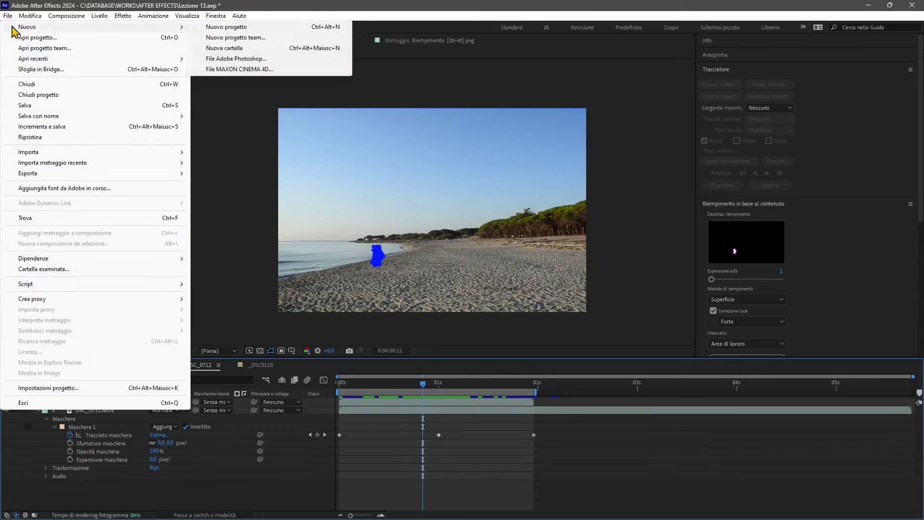
{"action": "left_click", "coordinate": [226, 28]}
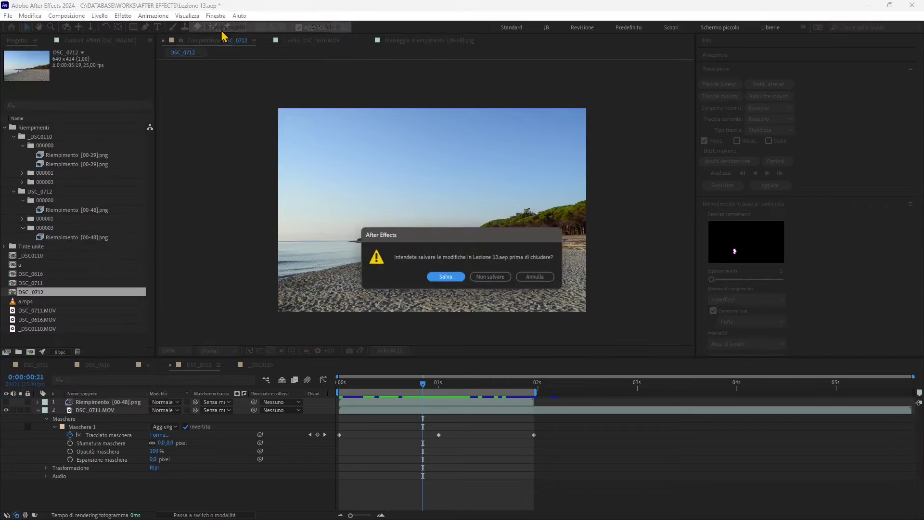
{"action": "left_click", "coordinate": [502, 284]}
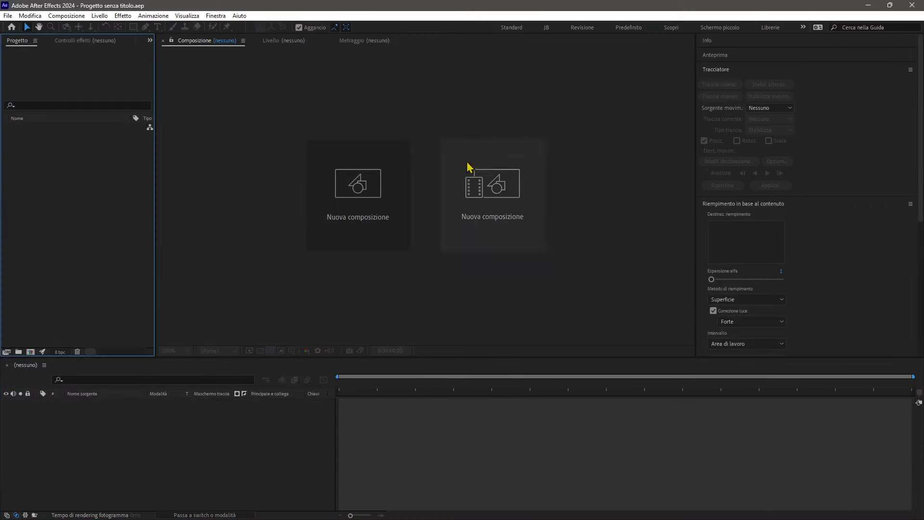
{"action": "left_click", "coordinate": [8, 16]}
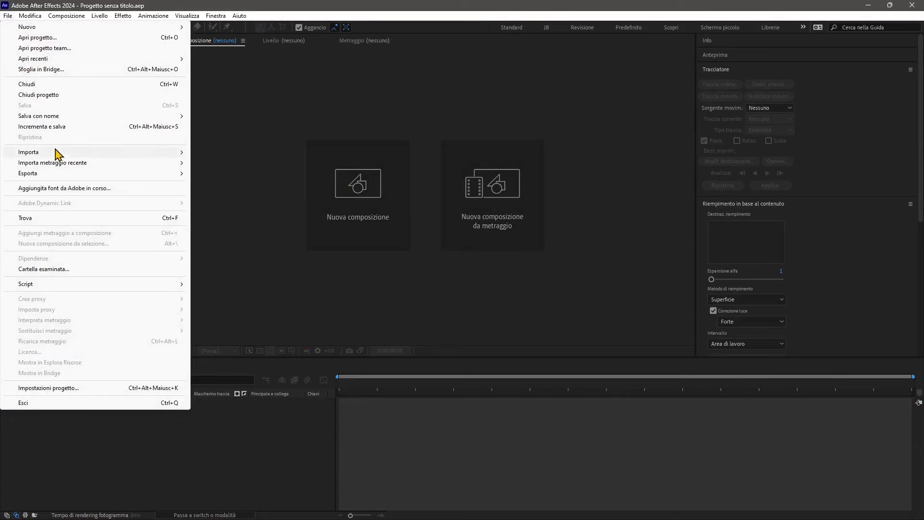
{"action": "mouse_move", "coordinate": [57, 155]}
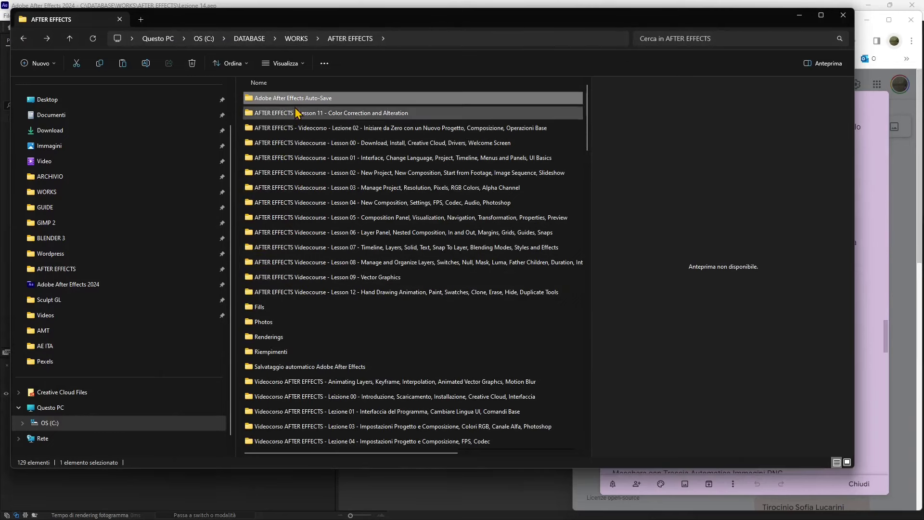
- Browse the AFTER EFFECTS folders through Riempimenti and _DSC0110 into the 000001 image folder
{"action": "double_click", "coordinate": [313, 102]}
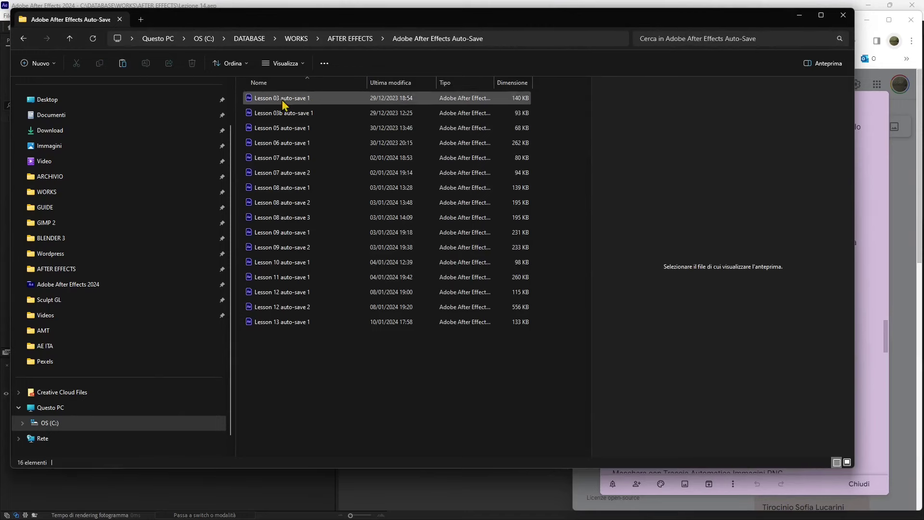
{"action": "left_click", "coordinate": [350, 38]}
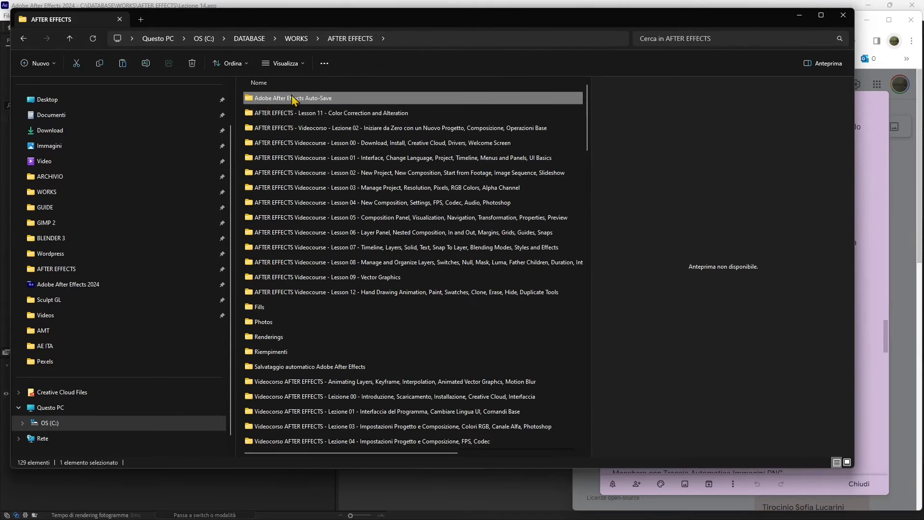
{"action": "mouse_move", "coordinate": [296, 105]}
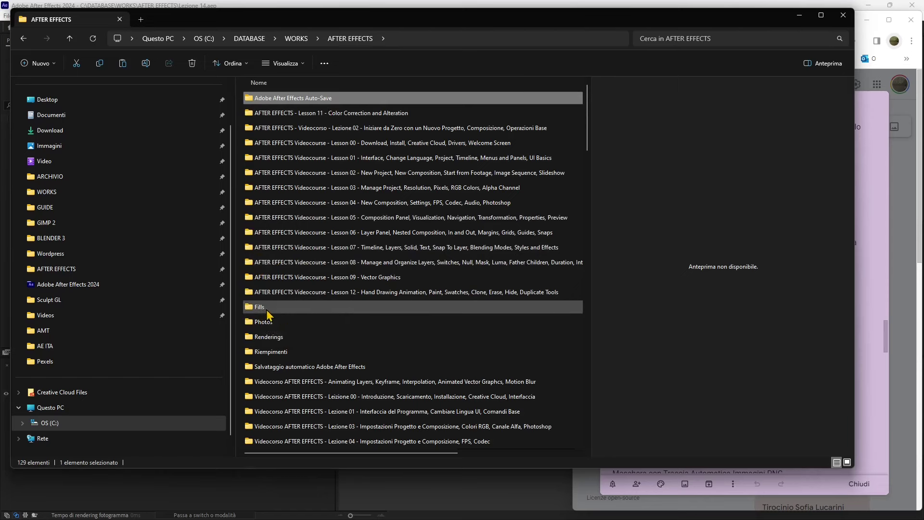
{"action": "double_click", "coordinate": [267, 312]}
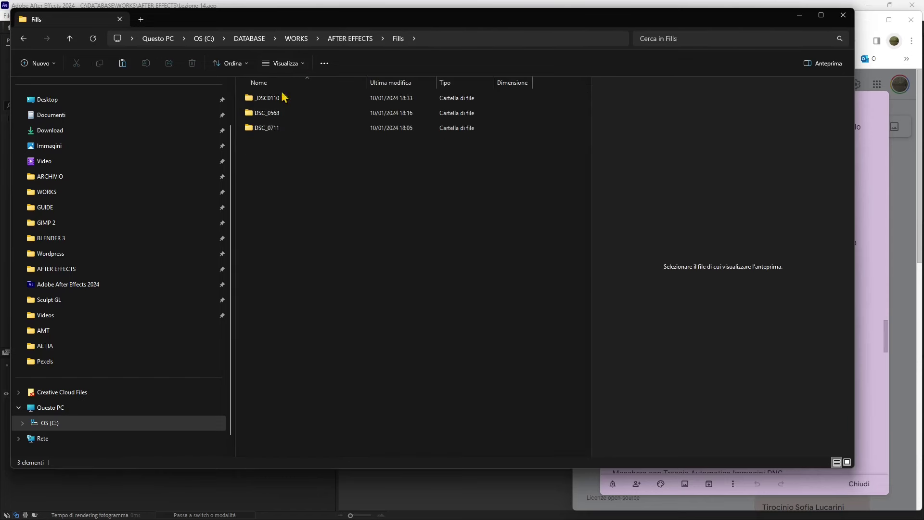
{"action": "key", "text": "alt+Left"}
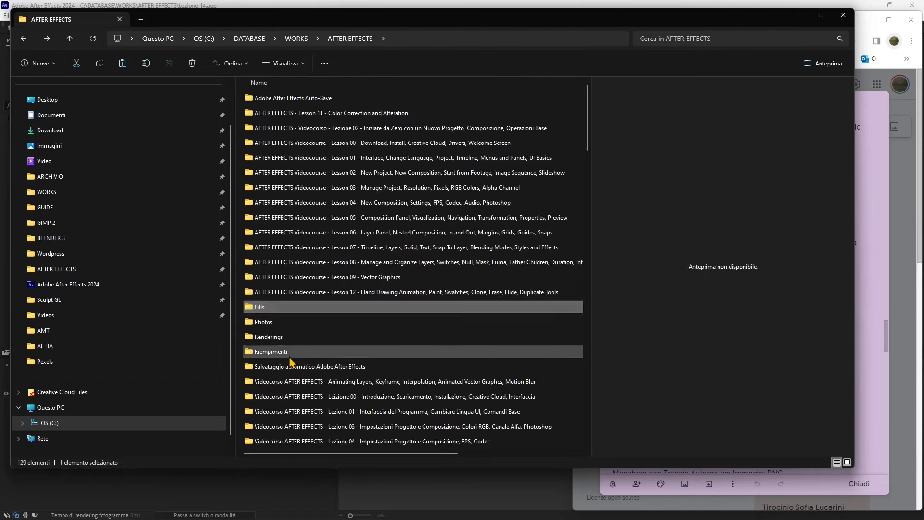
{"action": "double_click", "coordinate": [291, 358]}
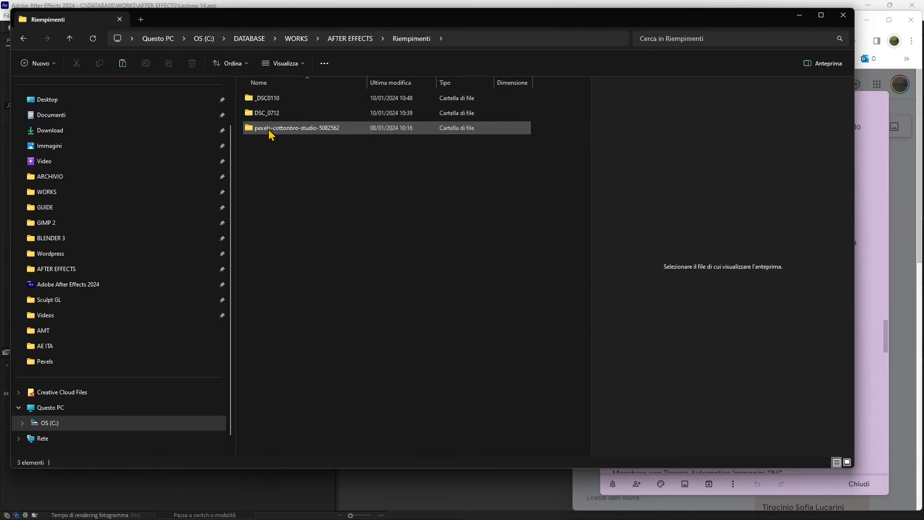
{"action": "double_click", "coordinate": [264, 98]}
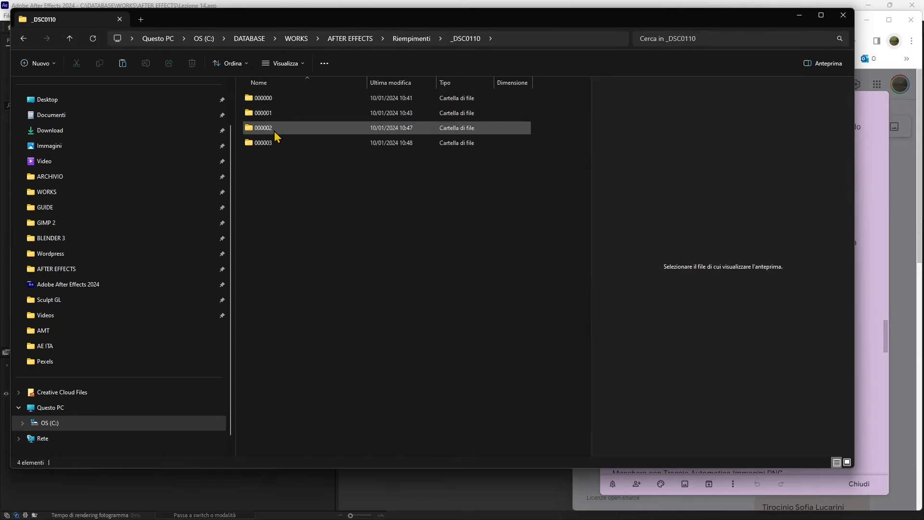
{"action": "double_click", "coordinate": [279, 116]}
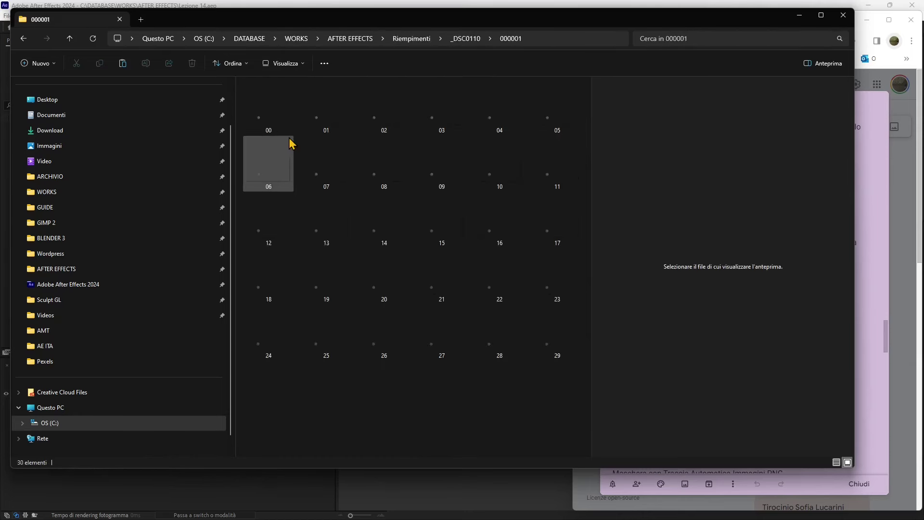
- Preview images 06 through 29 in the 000001 folder, then go back up to Riempimenti
{"action": "left_click", "coordinate": [289, 147]}
{"action": "left_click", "coordinate": [369, 167]}
{"action": "left_click", "coordinate": [434, 200]}
{"action": "left_click", "coordinate": [407, 262]}
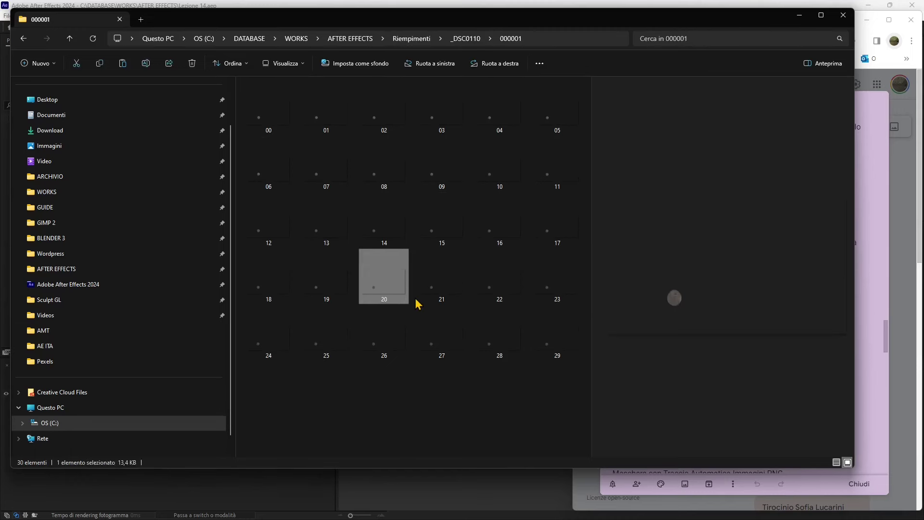
{"action": "left_click", "coordinate": [419, 303]}
{"action": "left_click", "coordinate": [506, 344]}
{"action": "left_click", "coordinate": [542, 345]}
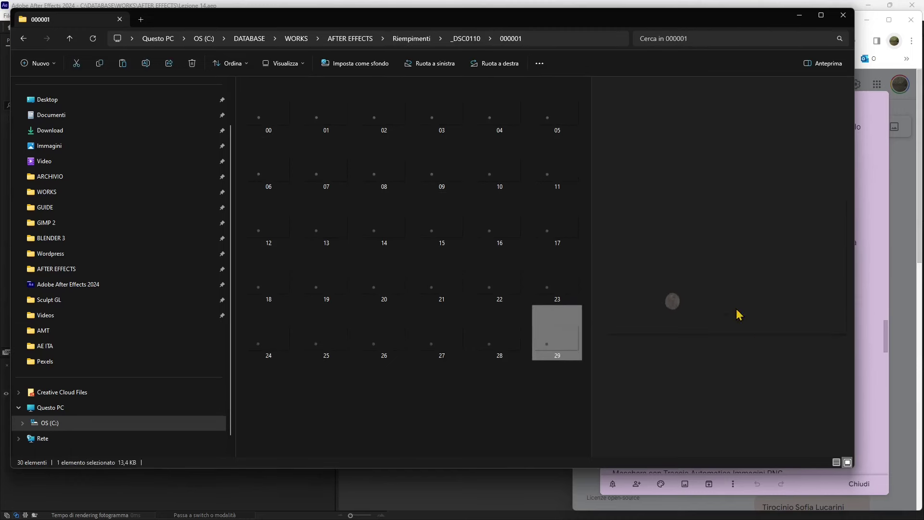
{"action": "left_click", "coordinate": [384, 332]}
{"action": "left_click", "coordinate": [499, 275]}
{"action": "left_click", "coordinate": [446, 241]}
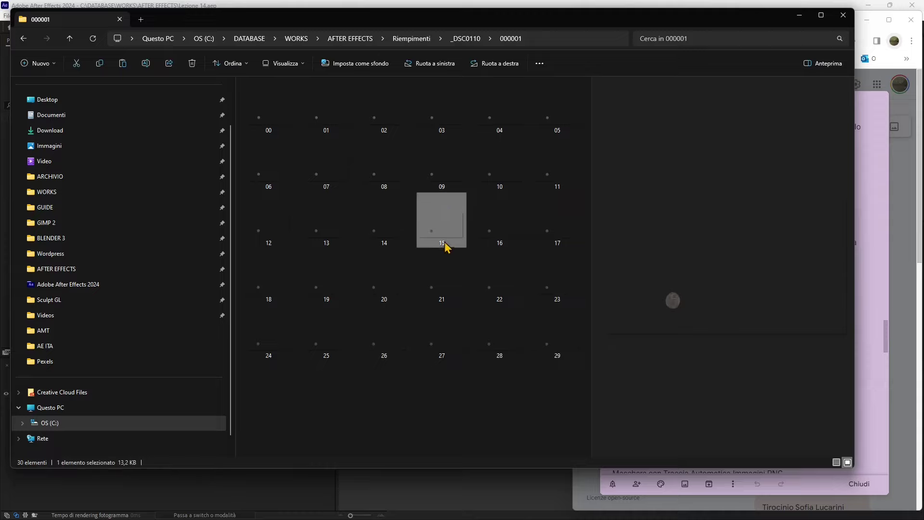
{"action": "left_click", "coordinate": [383, 164]}
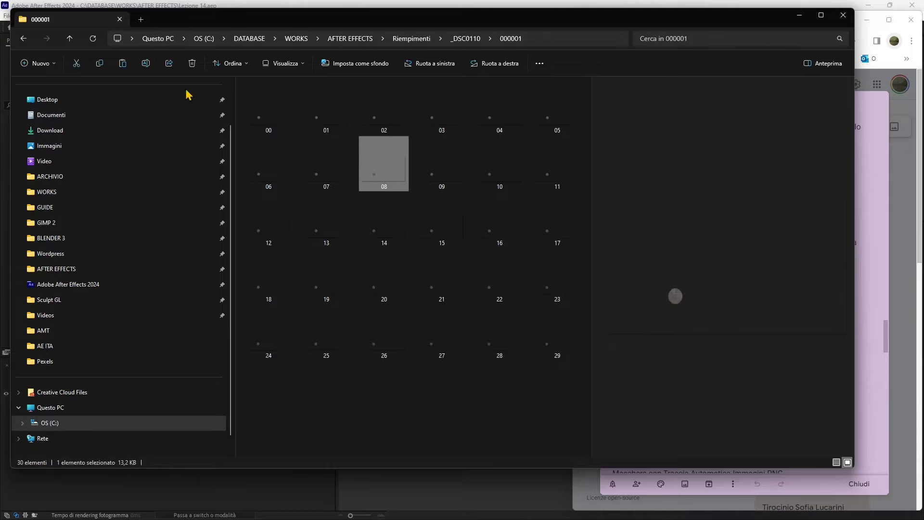
{"action": "left_click", "coordinate": [433, 42]}
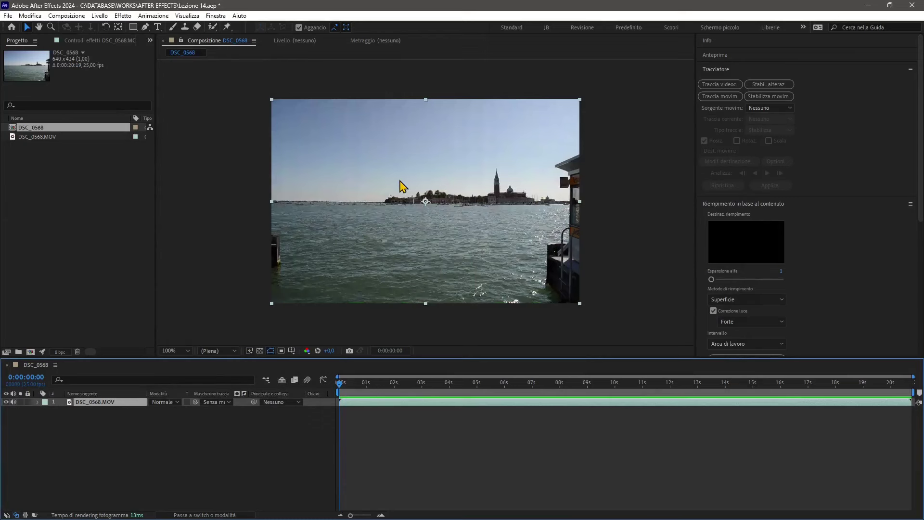
- Select the Ellipse tool and mute the DSC_0568 footage layer's audio while previewing
{"action": "left_click", "coordinate": [133, 27]}
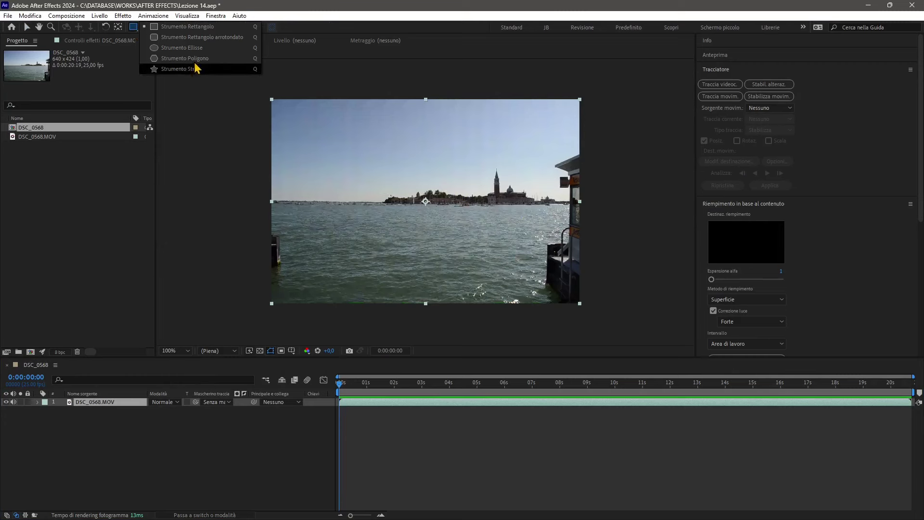
{"action": "left_click", "coordinate": [193, 48]}
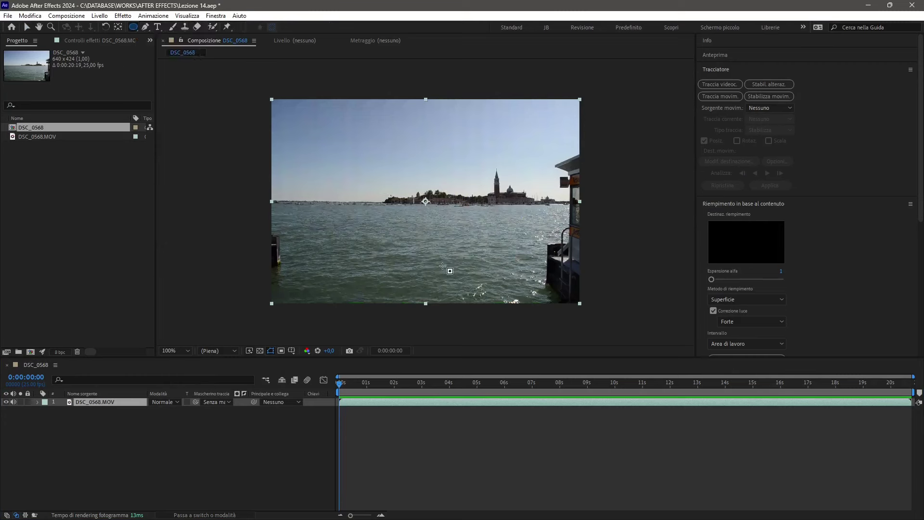
{"action": "left_click", "coordinate": [13, 402]}
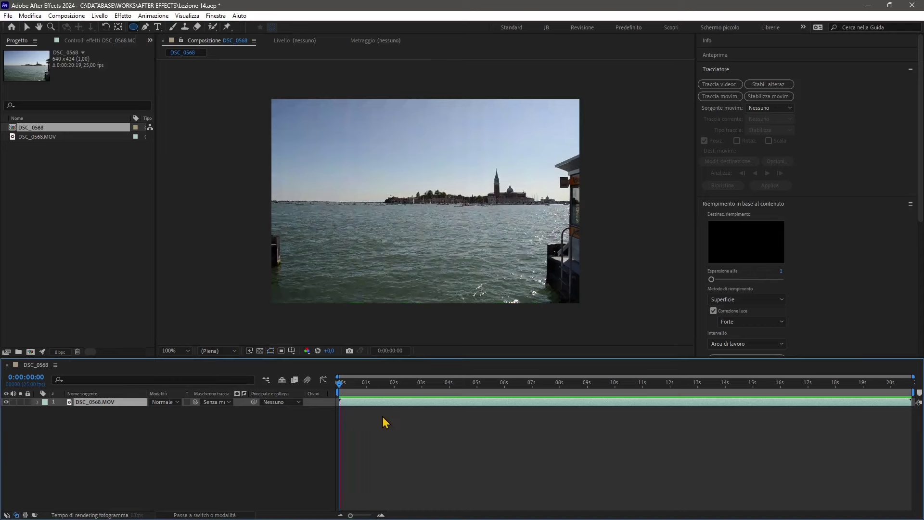
{"action": "key", "text": "space"}
{"action": "left_click_drag", "start_coordinate": [385, 384], "coordinate": [299, 391]}
- Draw a trial elliptical mask, undo it, deselect the layer and pick ellipses again with Q
{"action": "left_click_drag", "start_coordinate": [421, 225], "coordinate": [237, 151]}
{"action": "key", "text": "ctrl+z"}
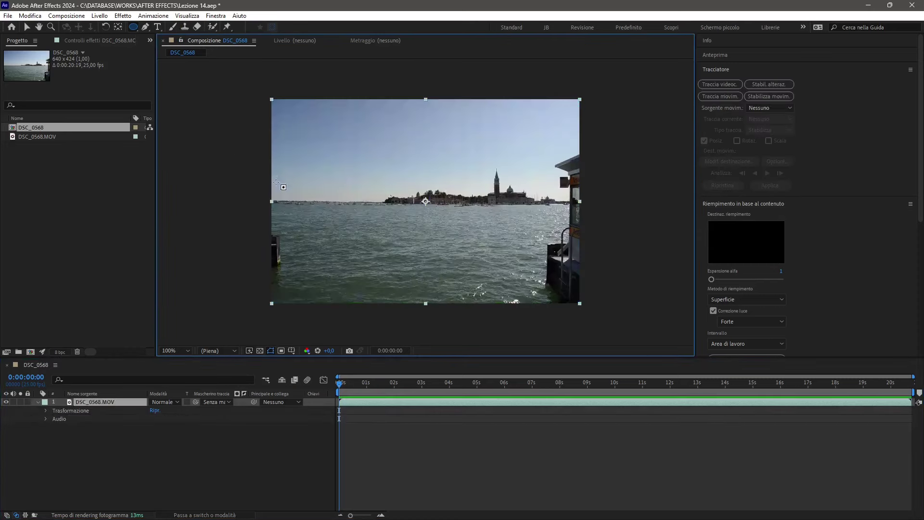
{"action": "left_click", "coordinate": [27, 27]}
{"action": "left_click", "coordinate": [368, 445]}
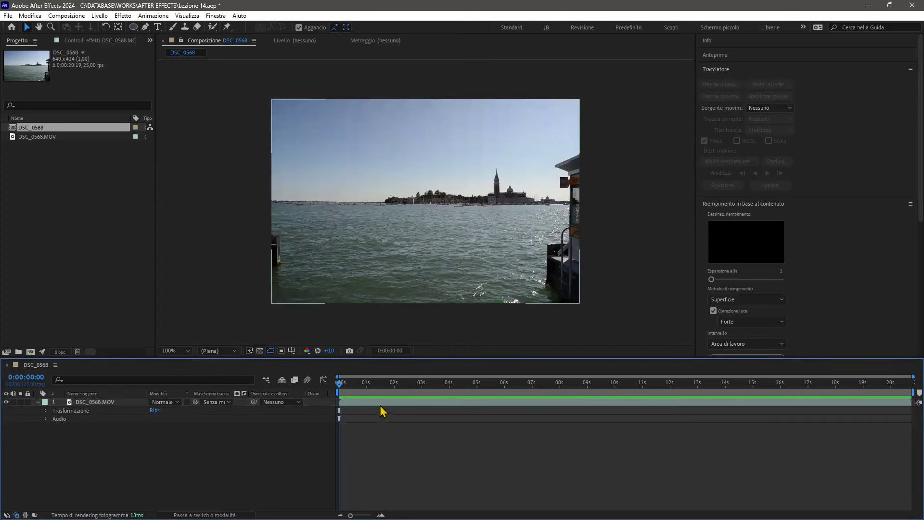
{"action": "key", "text": "q"}
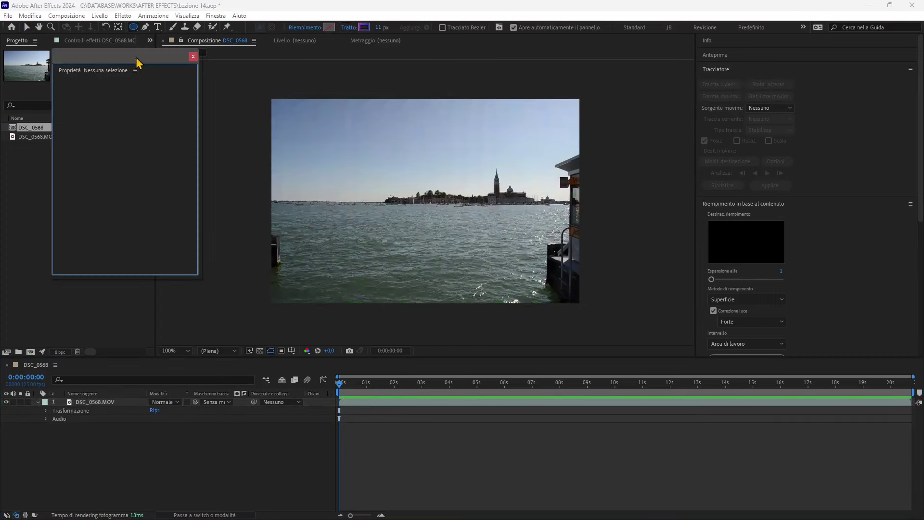
- Draw an ellipse shape layer over the lagoon and mask it to an arc with a second ellipse
{"action": "left_click_drag", "start_coordinate": [137, 62], "coordinate": [165, 94]}
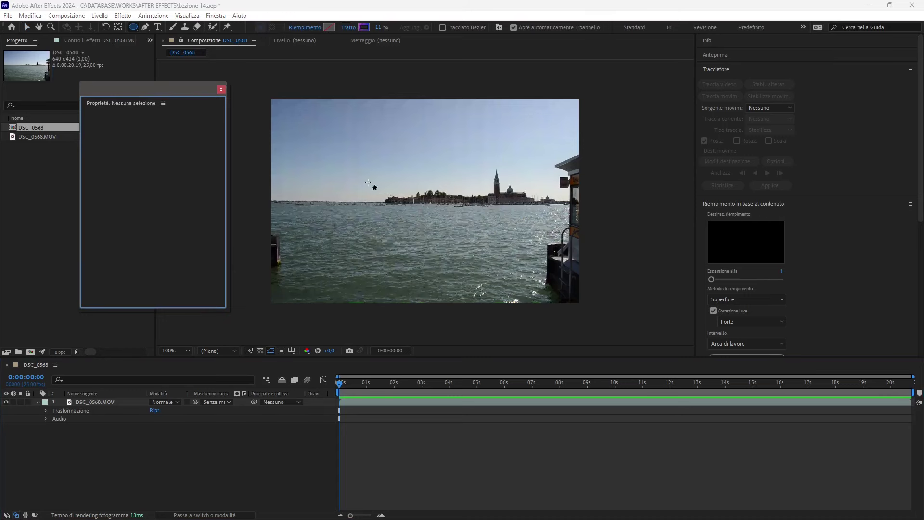
{"action": "left_click_drag", "start_coordinate": [338, 147], "coordinate": [498, 267]}
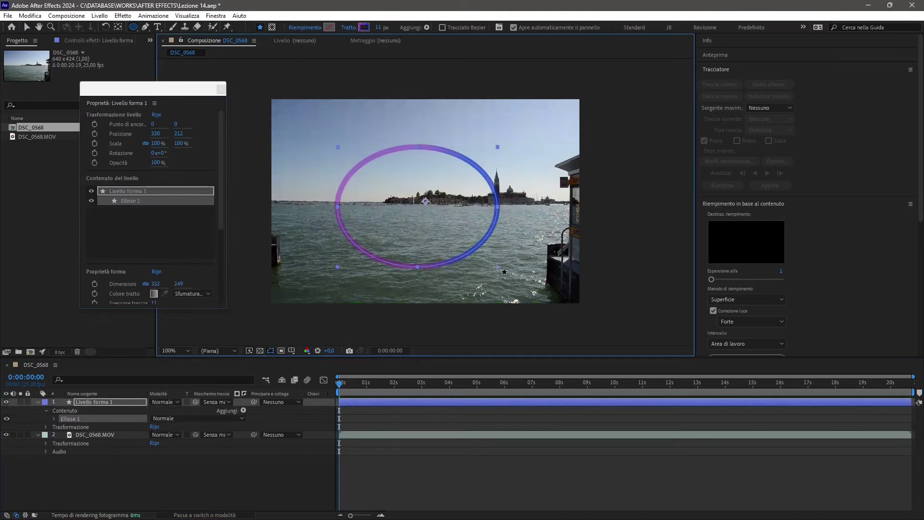
{"action": "left_click", "coordinate": [272, 28]}
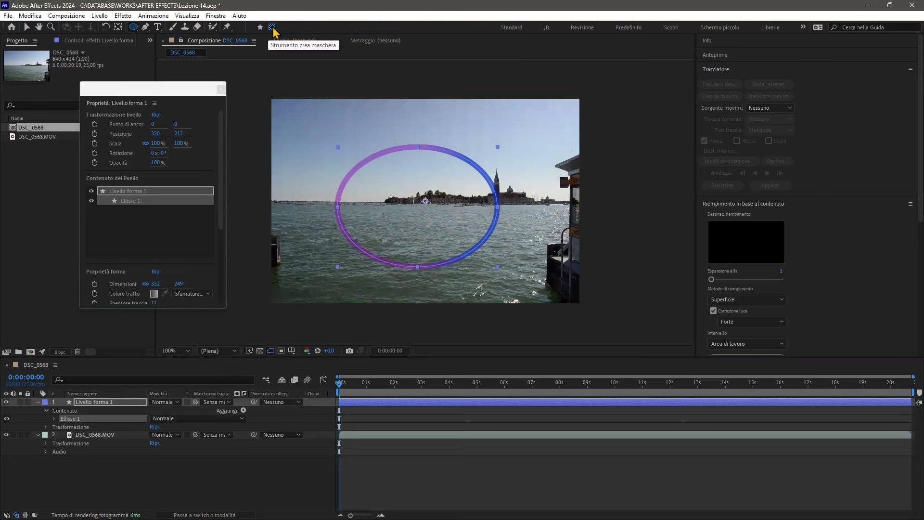
{"action": "left_click_drag", "start_coordinate": [341, 124], "coordinate": [456, 236]}
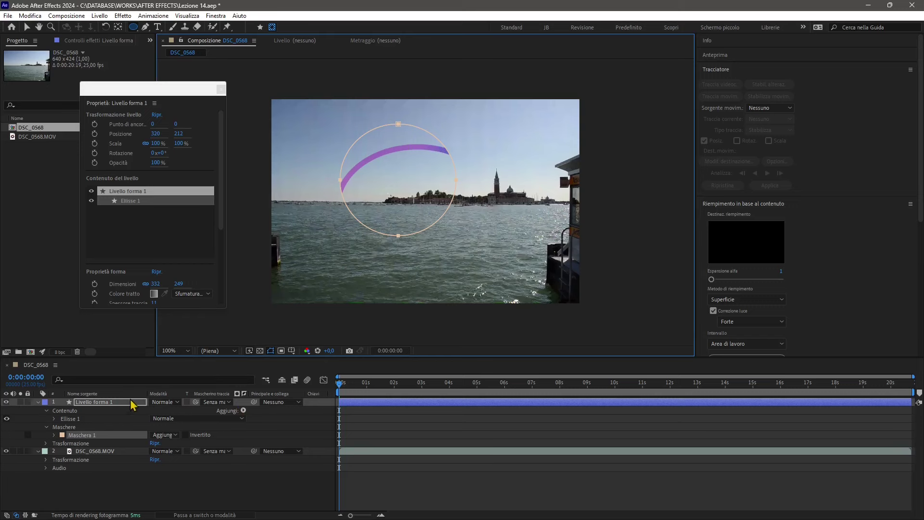
- Toggle Maschera 1 inversion, leaving it off, and dock the Properties panel on the right
{"action": "left_click", "coordinate": [185, 435]}
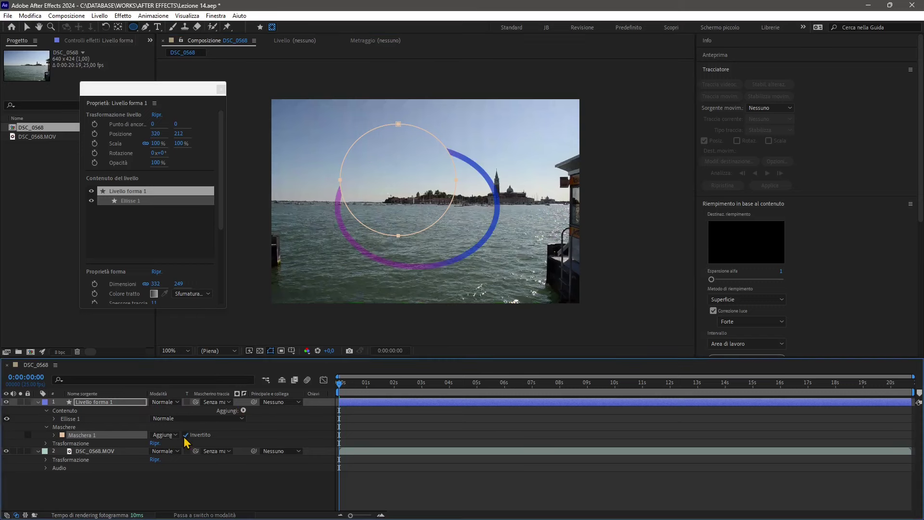
{"action": "left_click", "coordinate": [186, 436]}
{"action": "left_click", "coordinate": [186, 435]}
{"action": "left_click", "coordinate": [186, 435]}
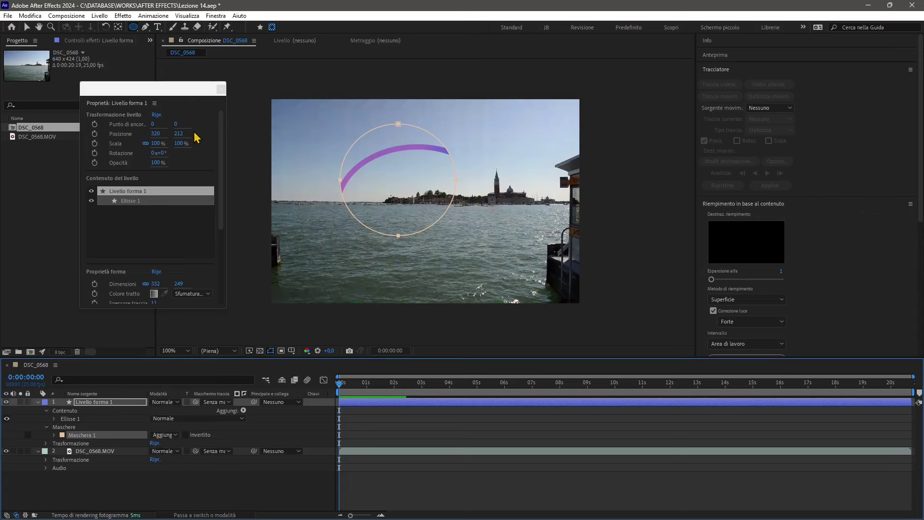
{"action": "left_click_drag", "start_coordinate": [117, 110], "coordinate": [742, 60]}
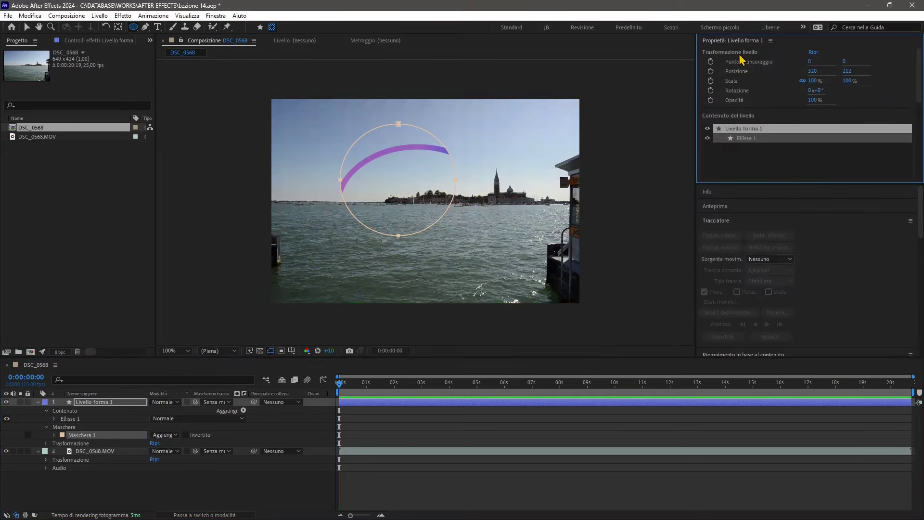
- Apply the Standard workspace from the Window > Workspace menu
{"action": "left_click", "coordinate": [205, 15]}
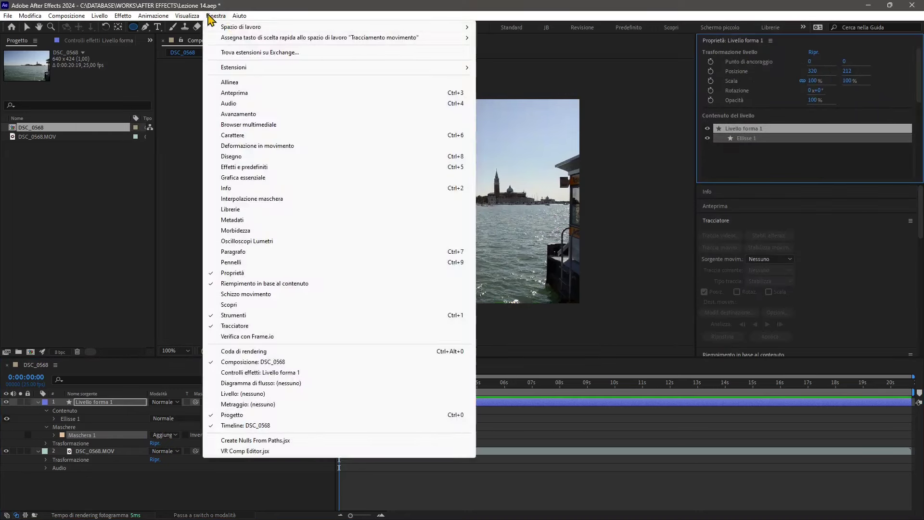
{"action": "mouse_move", "coordinate": [229, 27]}
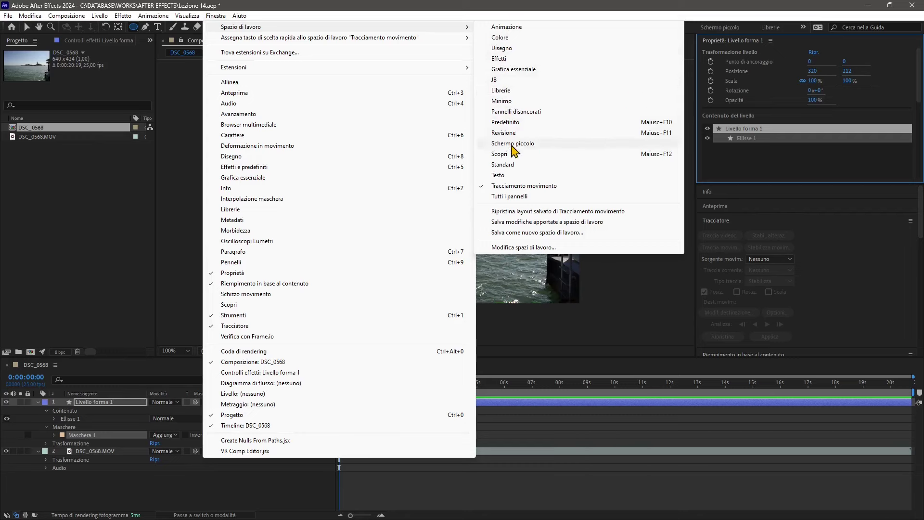
{"action": "left_click", "coordinate": [503, 165]}
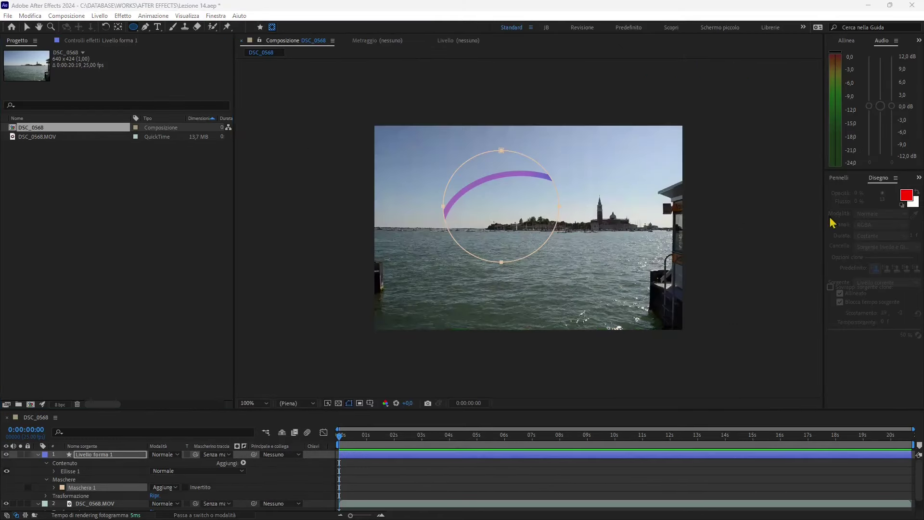
- Narrow the viewer, enlarge the timeline, and delete the Livello forma 1 shape layer
{"action": "left_click_drag", "start_coordinate": [822, 201], "coordinate": [171, 198]}
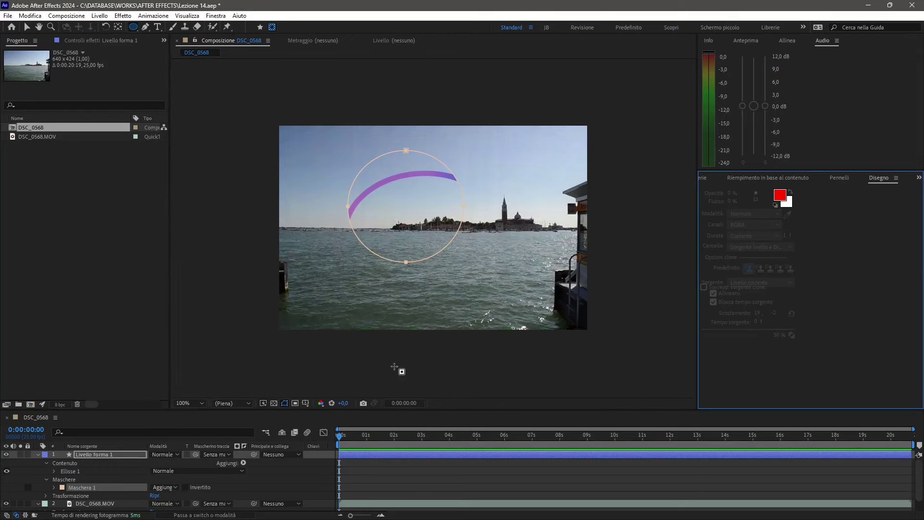
{"action": "left_click_drag", "start_coordinate": [451, 410], "coordinate": [451, 338]}
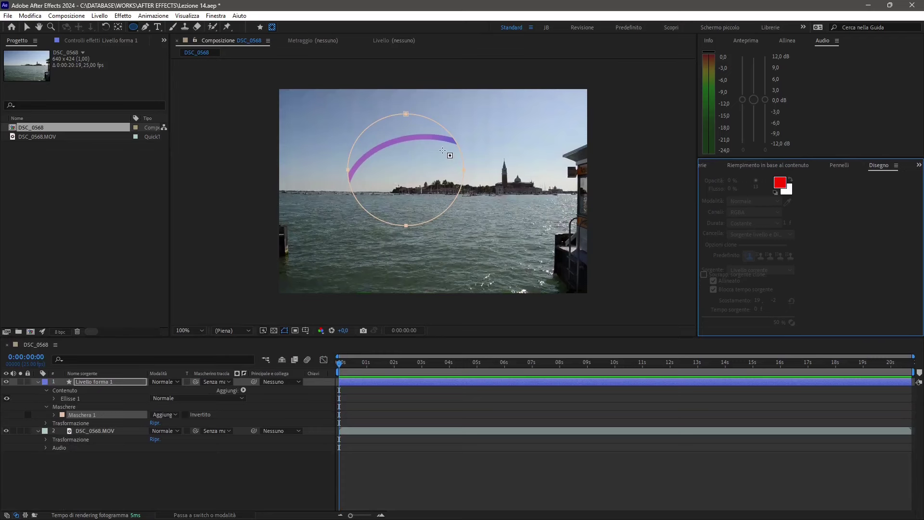
{"action": "key", "text": "ctrl+shift+i"}
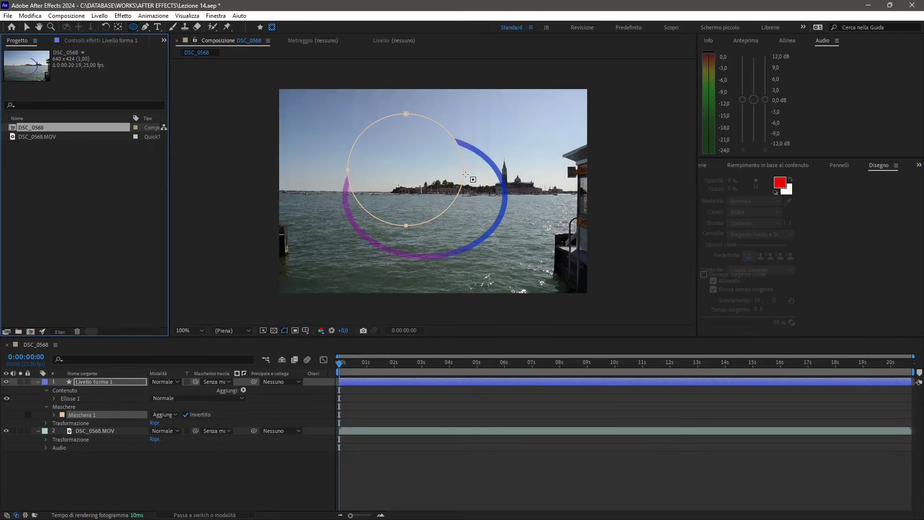
{"action": "key", "text": "Delete"}
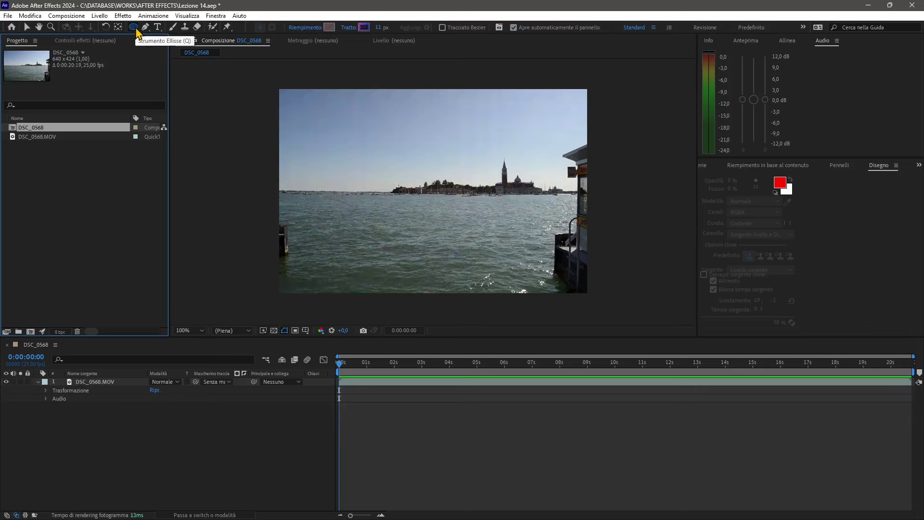
- Select DSC_0568.MOV and drag a corner-to-corner ellipse to create Maschera 1
{"action": "left_click_drag", "start_coordinate": [136, 31], "coordinate": [169, 47]}
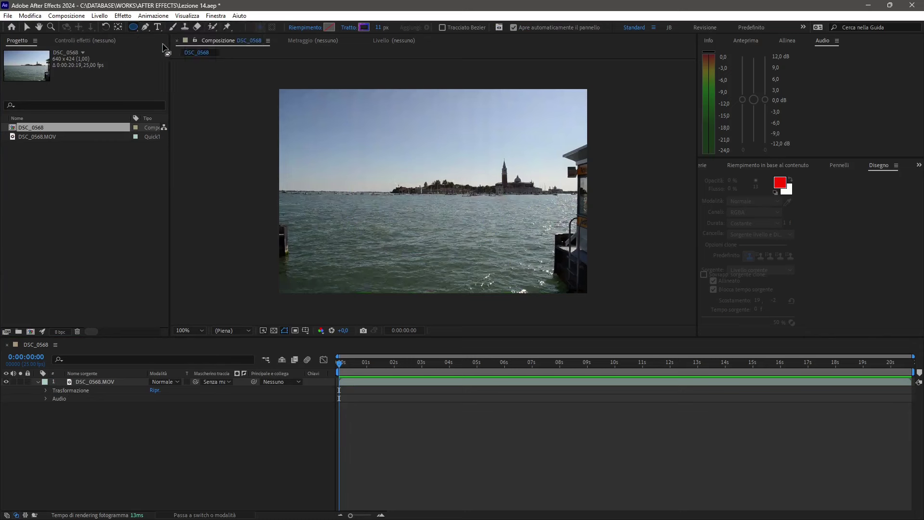
{"action": "left_click", "coordinate": [412, 385]}
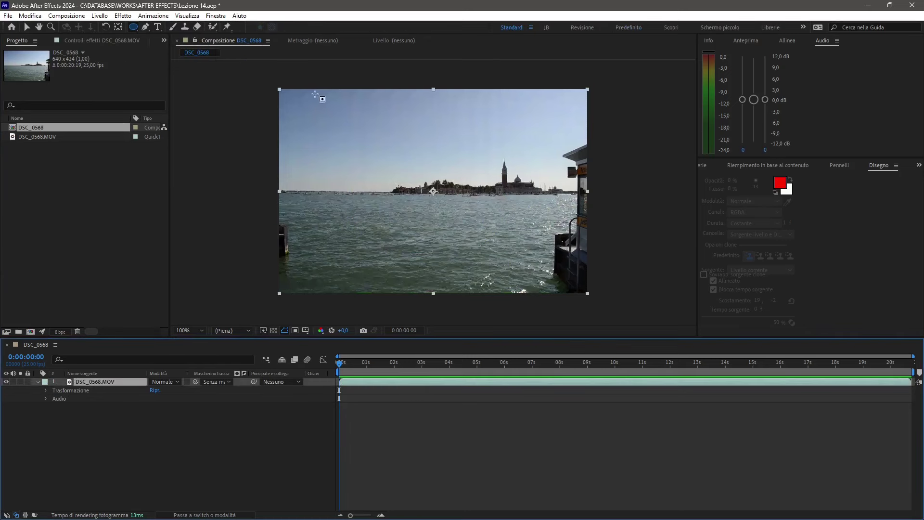
{"action": "mouse_move", "coordinate": [279, 89]}
{"action": "left_mouse_down"}
{"action": "mouse_move", "coordinate": [543, 250]}
{"action": "mouse_move", "coordinate": [589, 293]}
{"action": "left_mouse_up"}
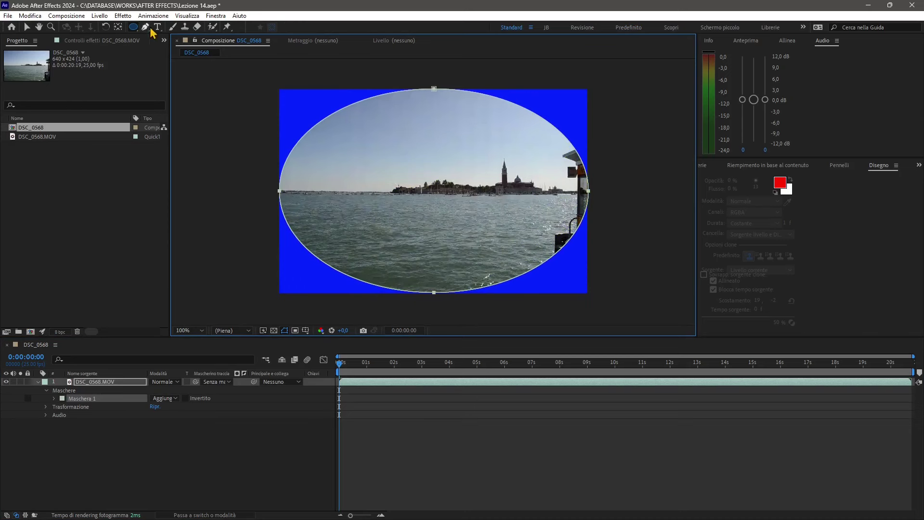
- Set the DSC_0568 background colour to black (000000) in Composition Settings
{"action": "left_click", "coordinate": [81, 16]}
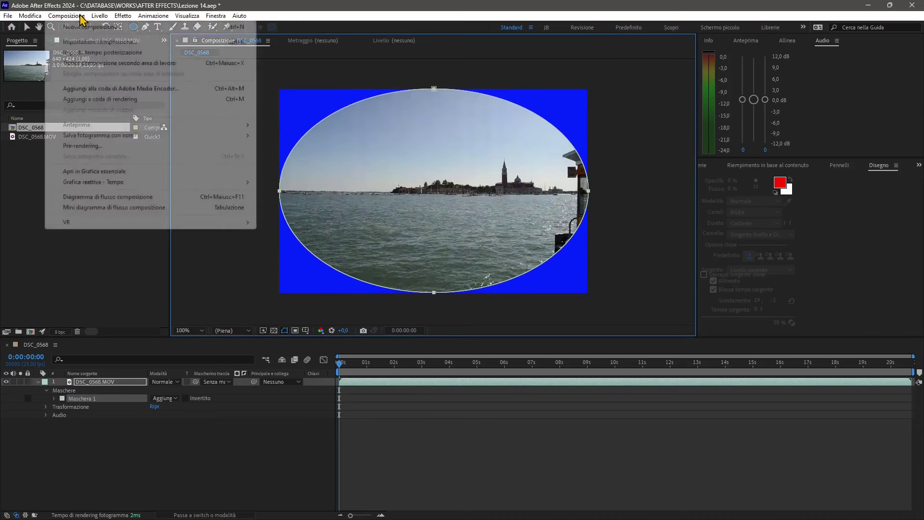
{"action": "left_click", "coordinate": [89, 41]}
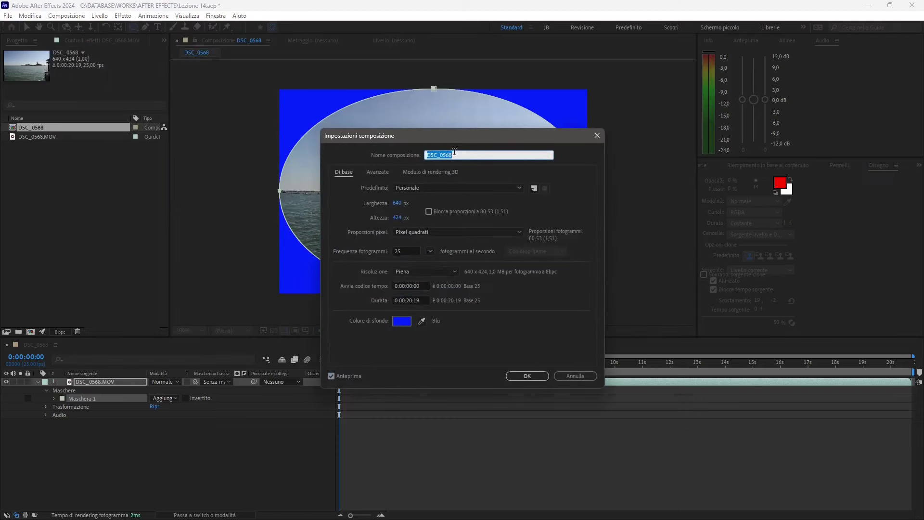
{"action": "left_click", "coordinate": [402, 320]}
{"action": "left_click", "coordinate": [347, 325]}
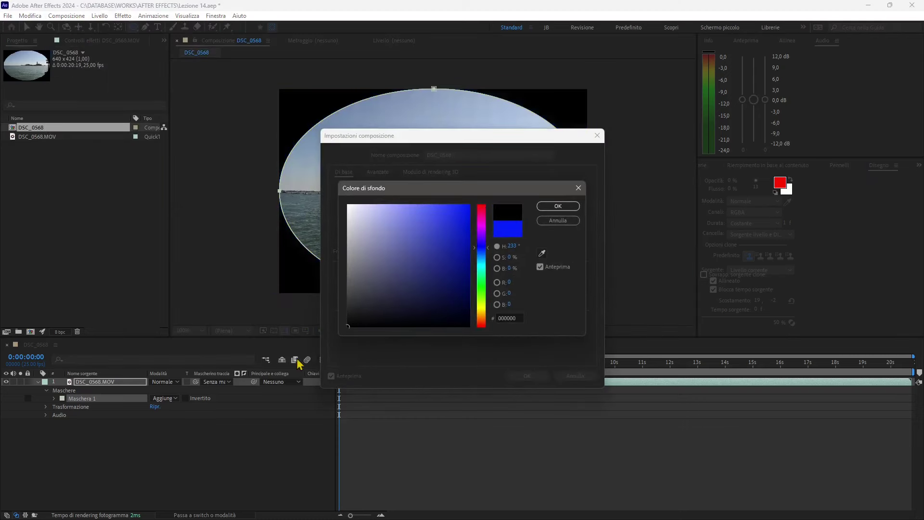
{"action": "left_click", "coordinate": [554, 206]}
{"action": "left_click", "coordinate": [532, 377]}
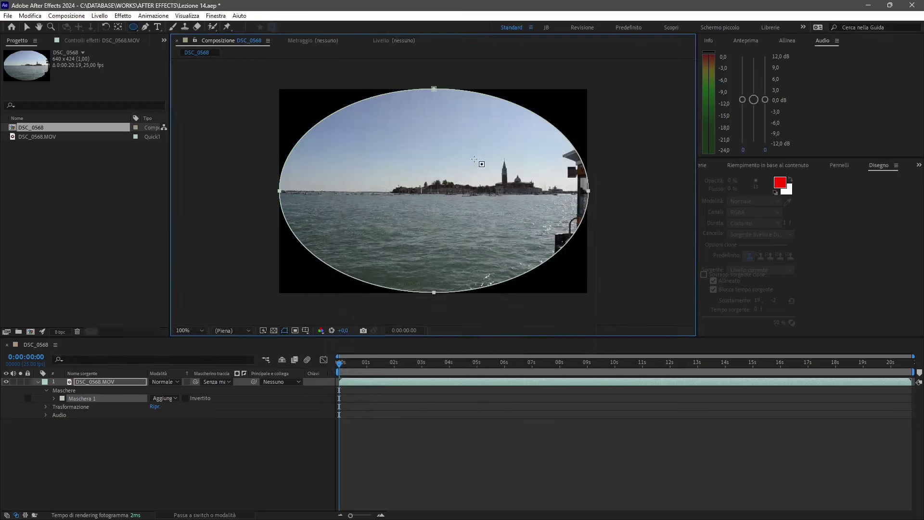
- Use the Mask Feather tool to drag the elliptical mask's edge outward into a wide, soft border
{"action": "left_click", "coordinate": [146, 27]}
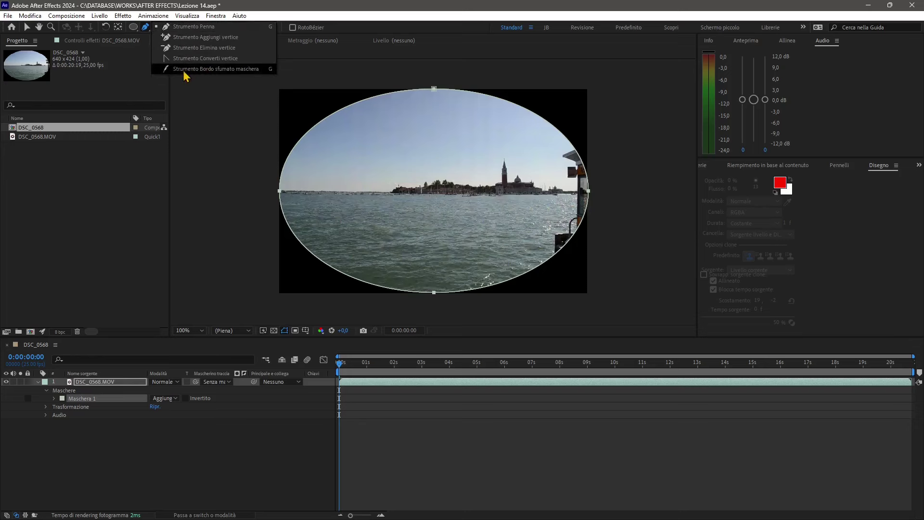
{"action": "left_click", "coordinate": [221, 74]}
{"action": "left_click", "coordinate": [336, 111]}
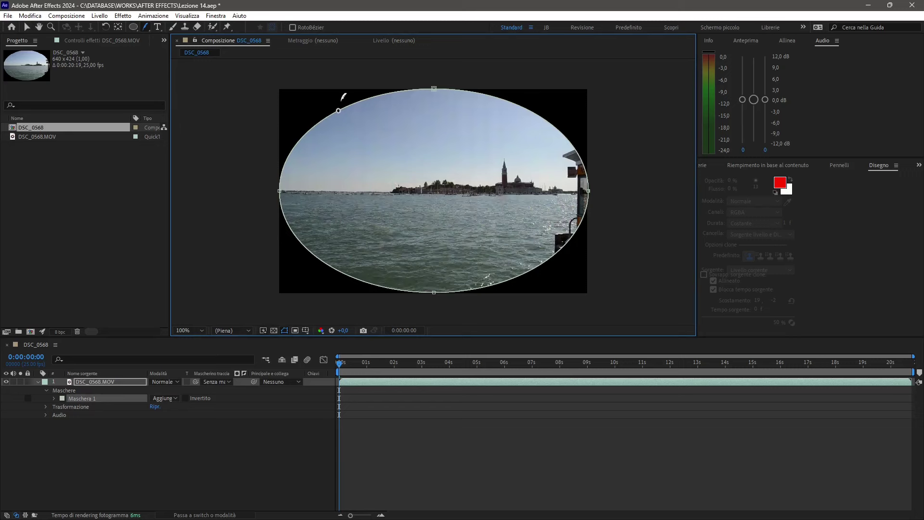
{"action": "left_click", "coordinate": [343, 97]}
{"action": "left_click", "coordinate": [335, 113]}
{"action": "mouse_move", "coordinate": [339, 113]}
{"action": "left_mouse_down"}
{"action": "mouse_move", "coordinate": [298, 95]}
{"action": "mouse_move", "coordinate": [285, 115]}
{"action": "mouse_move", "coordinate": [252, 103]}
{"action": "mouse_move", "coordinate": [288, 128]}
{"action": "mouse_move", "coordinate": [248, 99]}
{"action": "mouse_move", "coordinate": [228, 98]}
{"action": "left_mouse_up"}
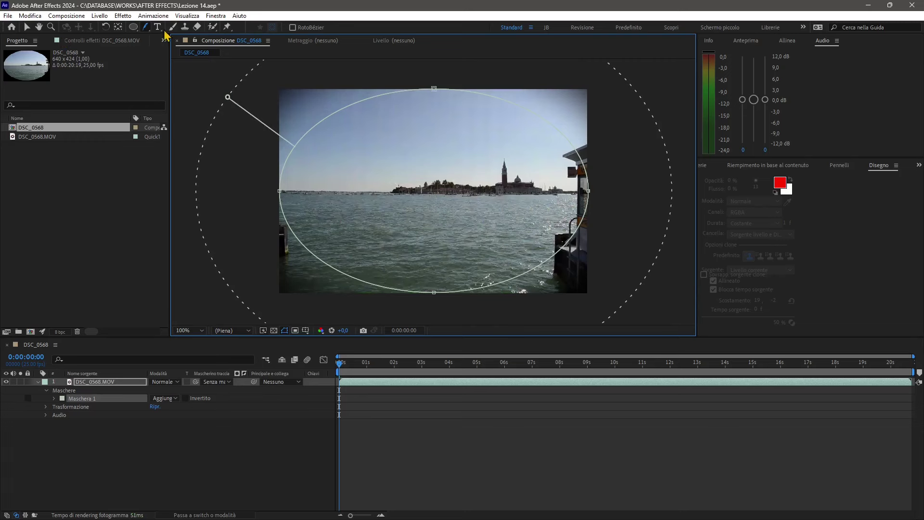
- Zoom out to check the full feather, then reselect DSC_0568.MOV to show its mask
{"action": "left_click", "coordinate": [27, 27]}
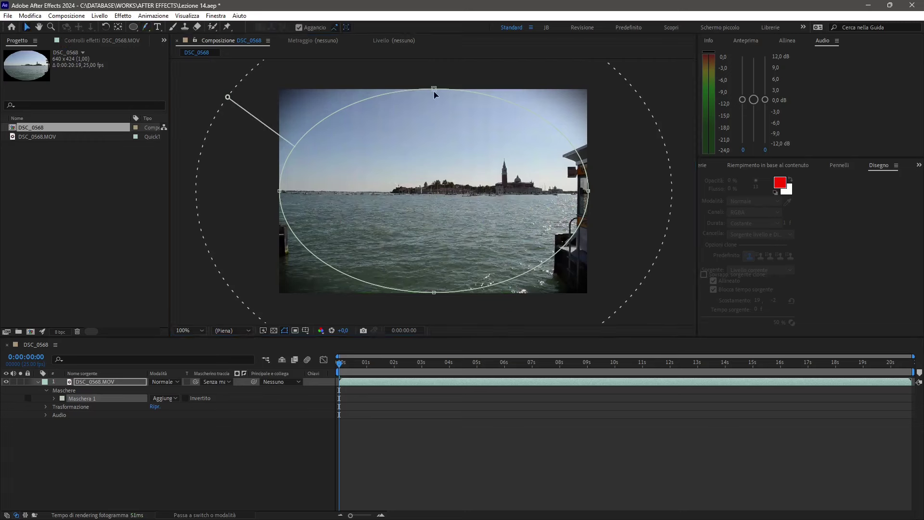
{"action": "key", "text": "comma"}
{"action": "key", "text": "comma"}
{"action": "left_click", "coordinate": [289, 237]}
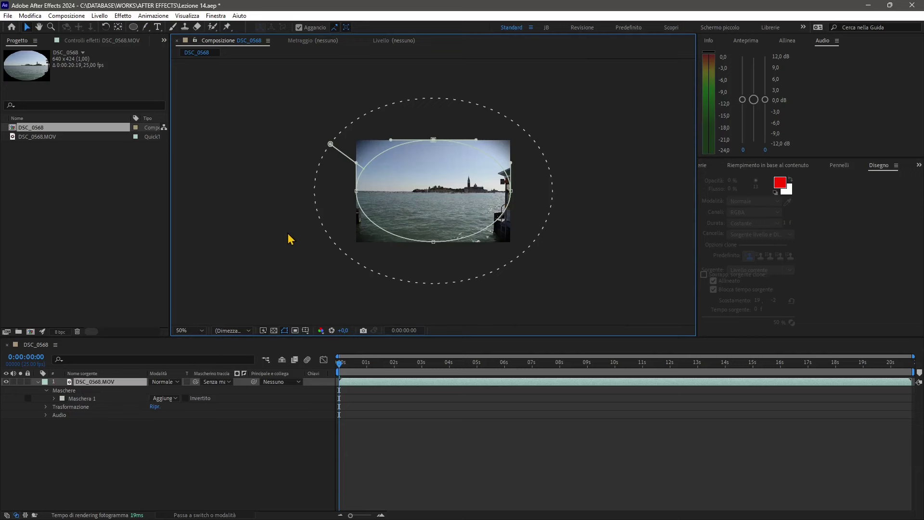
{"action": "key", "text": "period"}
{"action": "key", "text": "period"}
{"action": "left_click", "coordinate": [237, 288]}
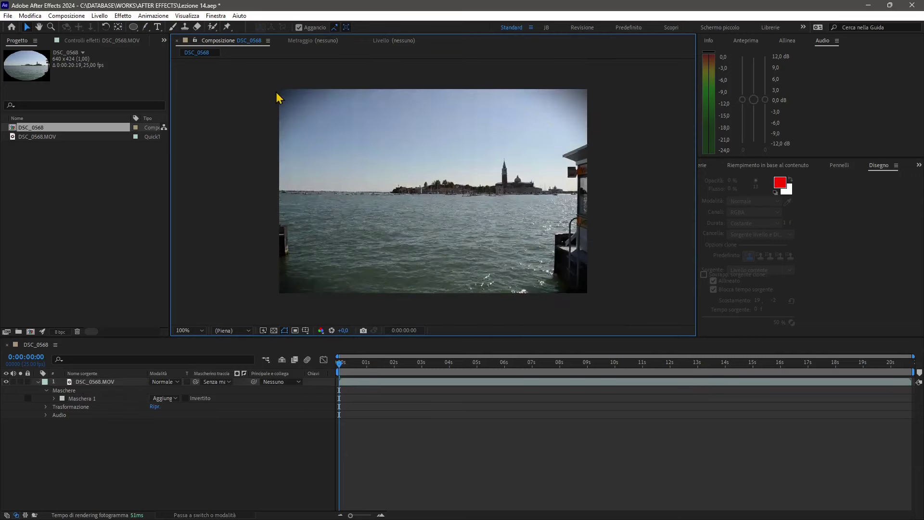
{"action": "left_click", "coordinate": [358, 383]}
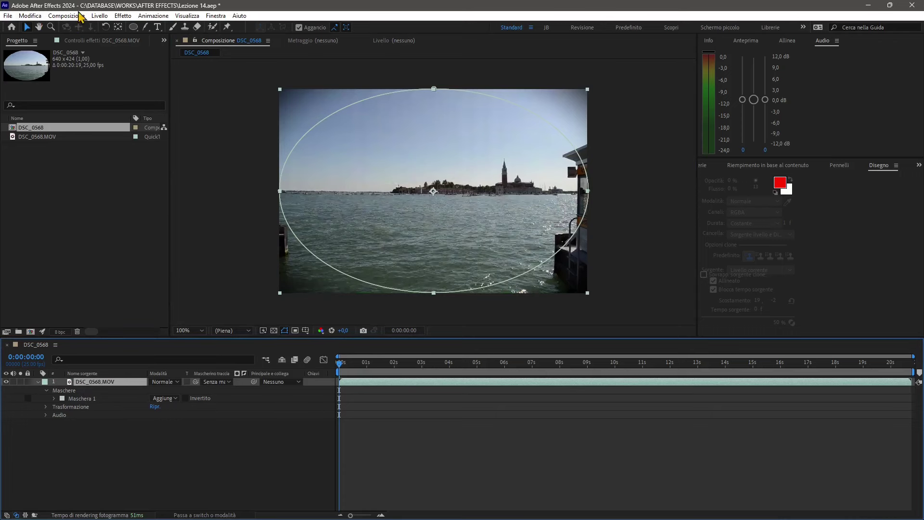
- Create a new solid layer sized to the composition via Livello > Nuovo > Tinta unita
{"action": "left_click", "coordinate": [122, 16]}
{"action": "mouse_move", "coordinate": [100, 16]}
{"action": "mouse_move", "coordinate": [149, 28]}
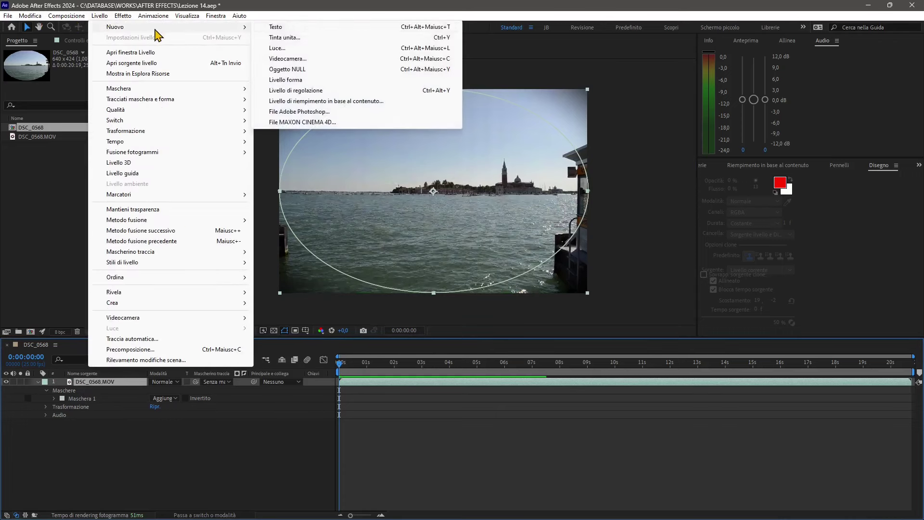
{"action": "left_click", "coordinate": [300, 39]}
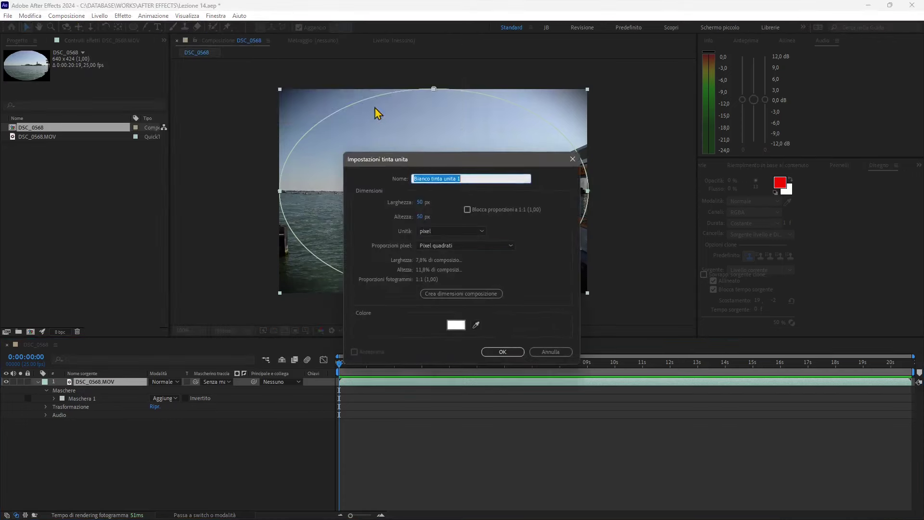
{"action": "left_click", "coordinate": [463, 294]}
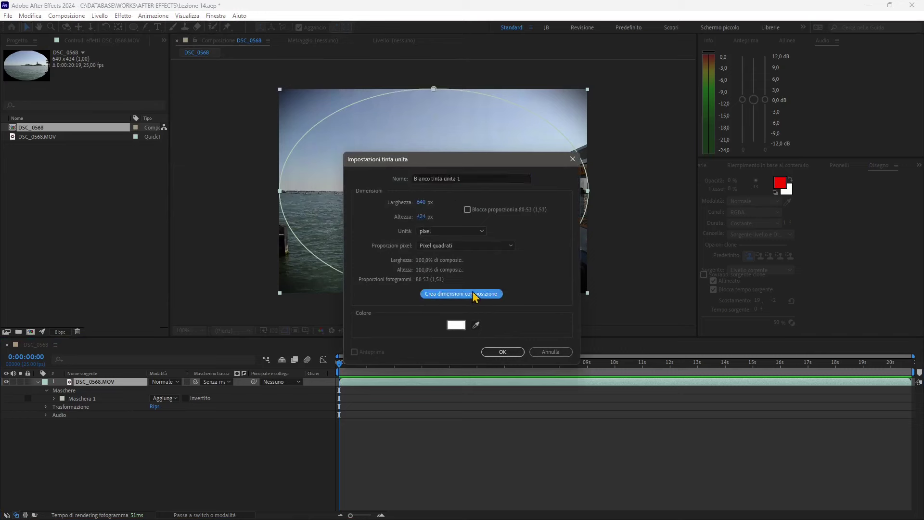
{"action": "left_click", "coordinate": [510, 352]}
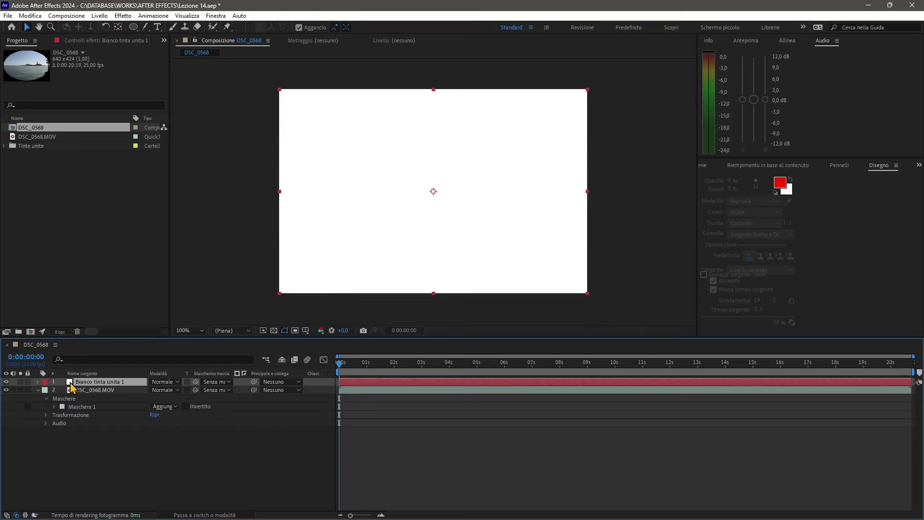
- Change the solid's colour to black, 000000, in its solid settings
{"action": "left_click", "coordinate": [100, 16]}
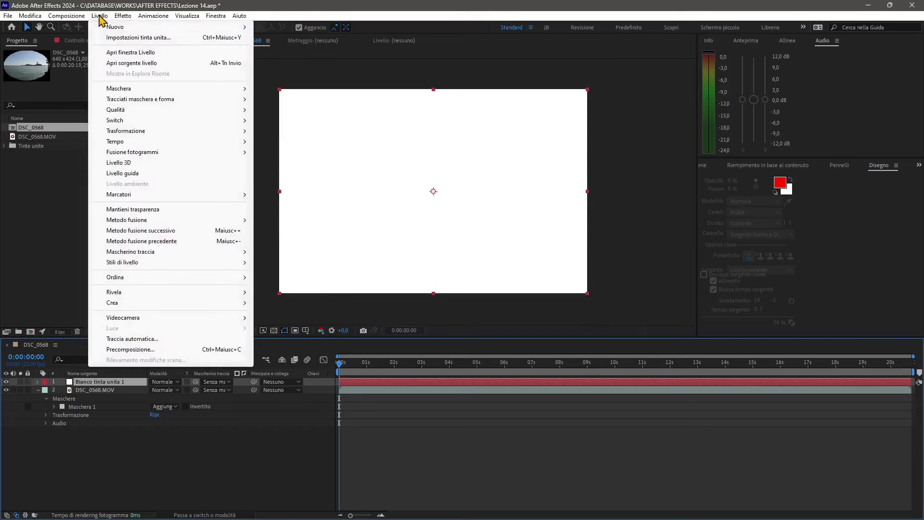
{"action": "left_click", "coordinate": [118, 36]}
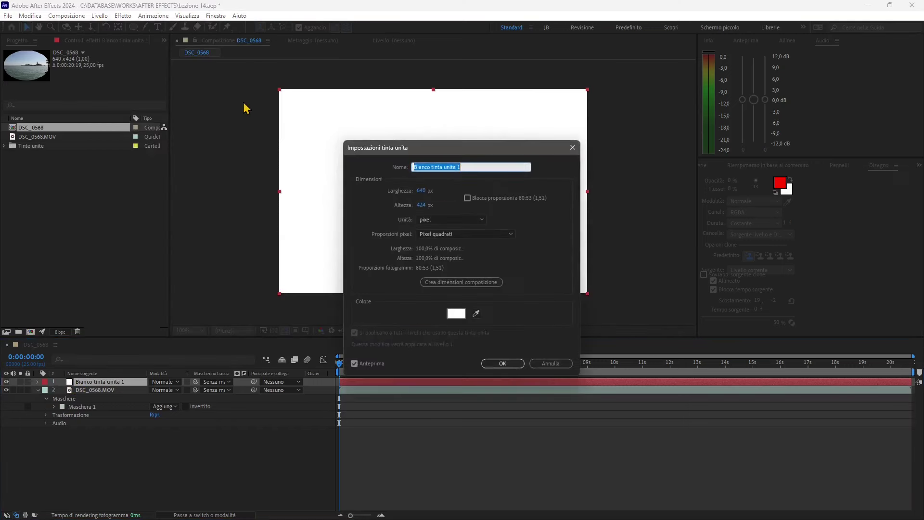
{"action": "left_click", "coordinate": [456, 314]}
{"action": "type", "text": "000000"}
{"action": "left_click", "coordinate": [559, 206]}
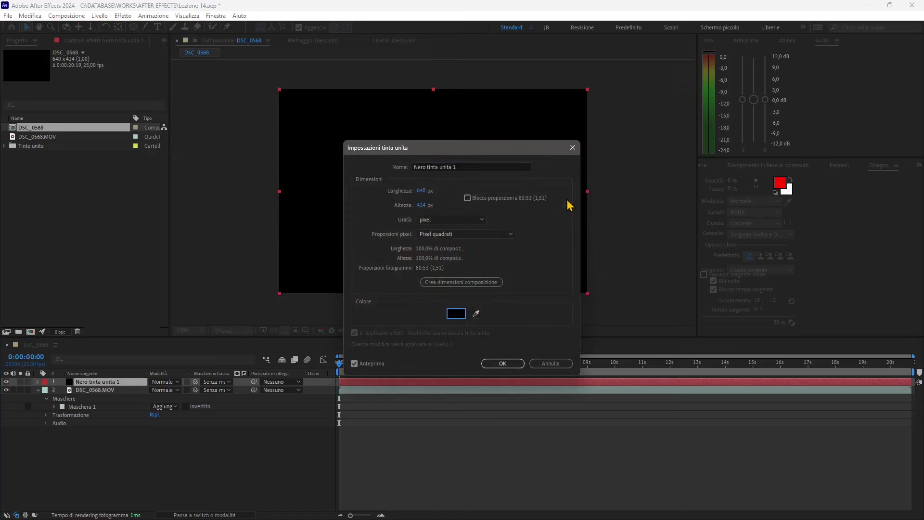
{"action": "left_click", "coordinate": [502, 363]}
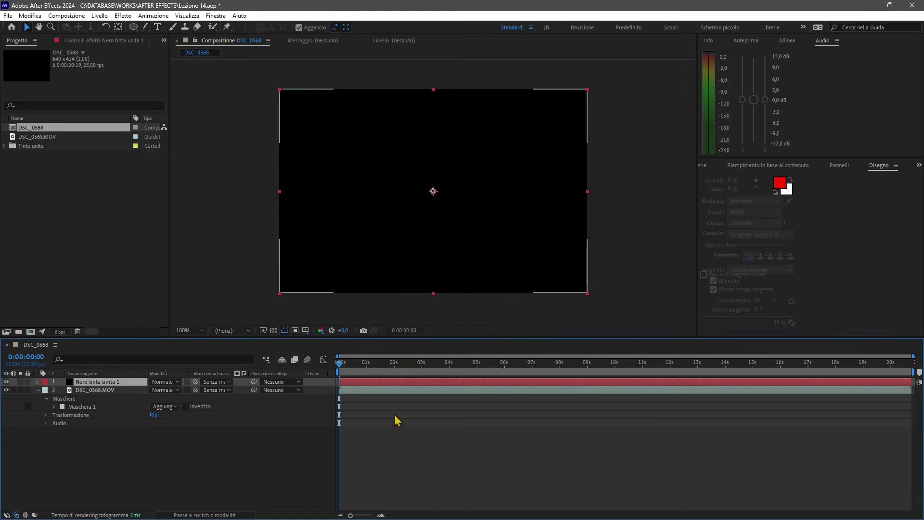
- Toggle the black solid's visibility to check the video underneath, then select the solid layer
{"action": "left_click", "coordinate": [45, 391]}
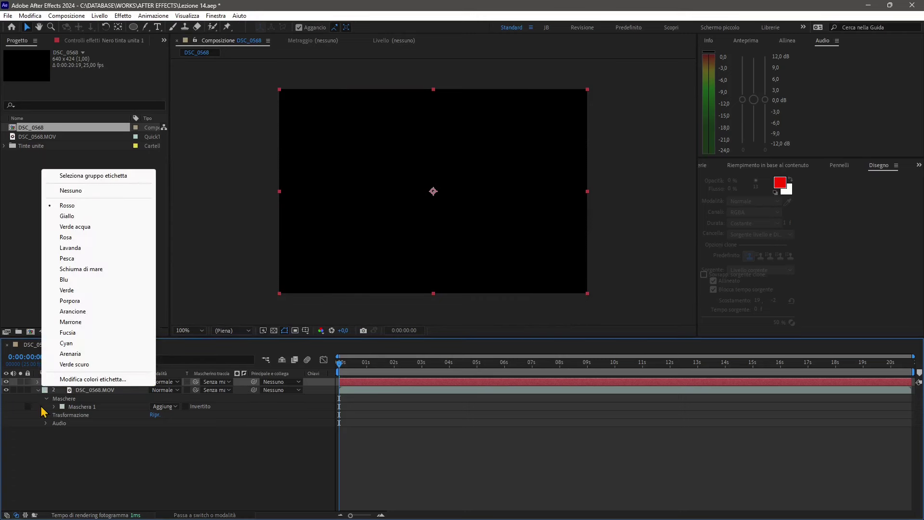
{"action": "left_click", "coordinate": [42, 423]}
{"action": "left_click", "coordinate": [37, 390]}
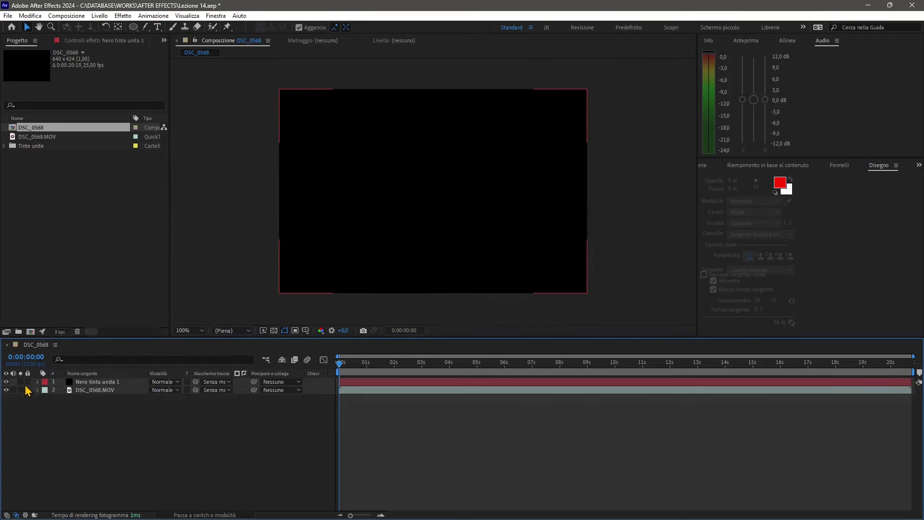
{"action": "left_click", "coordinate": [6, 382]}
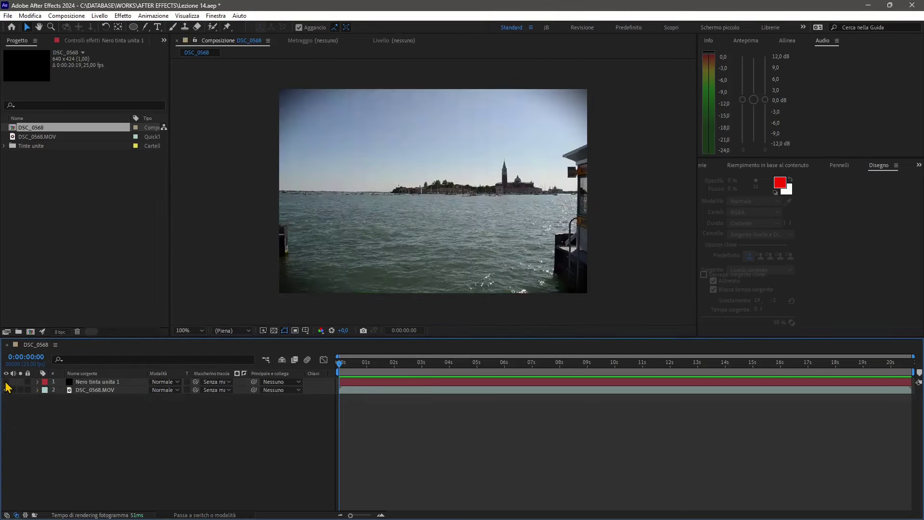
{"action": "left_click", "coordinate": [6, 382]}
{"action": "left_click", "coordinate": [361, 382]}
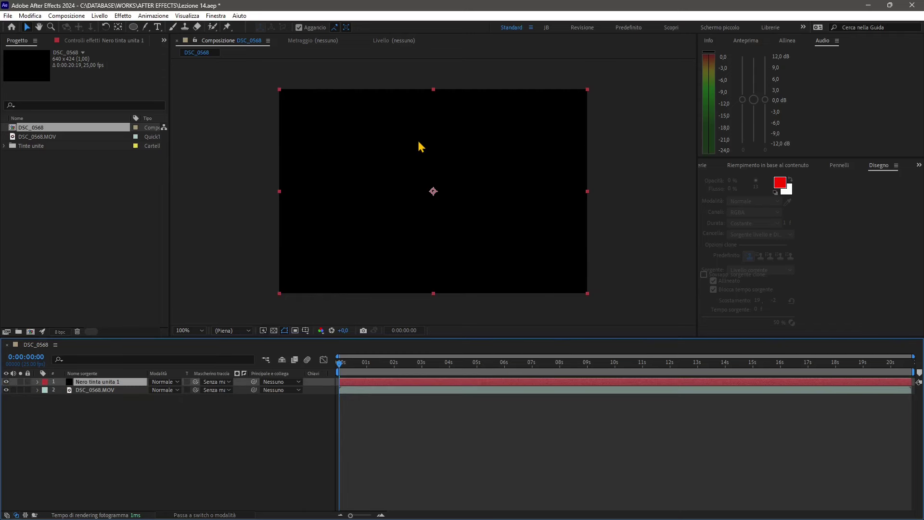
{"action": "left_click_drag", "start_coordinate": [133, 27], "coordinate": [195, 48]}
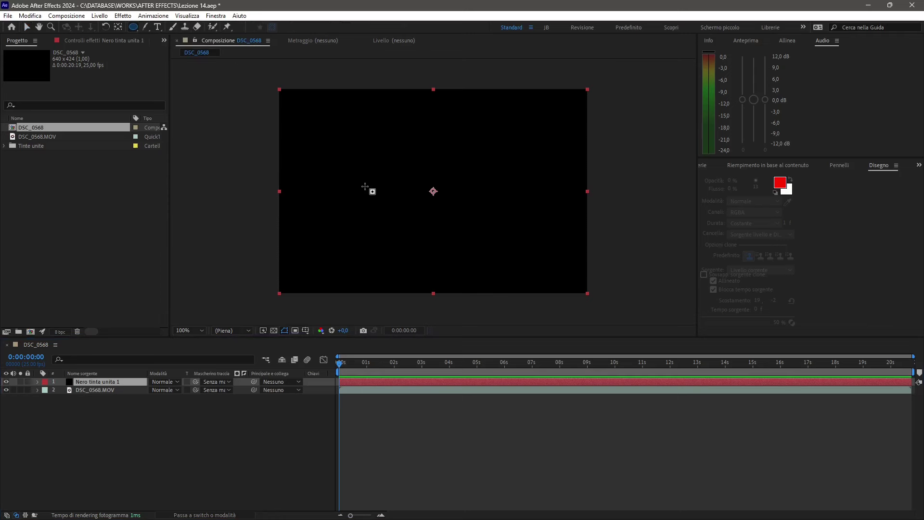
- Draw a circle mask on Nero tinta unita 1 and tick Invertito for Maschera 1
{"action": "left_click_drag", "start_coordinate": [308, 138], "coordinate": [424, 256]}
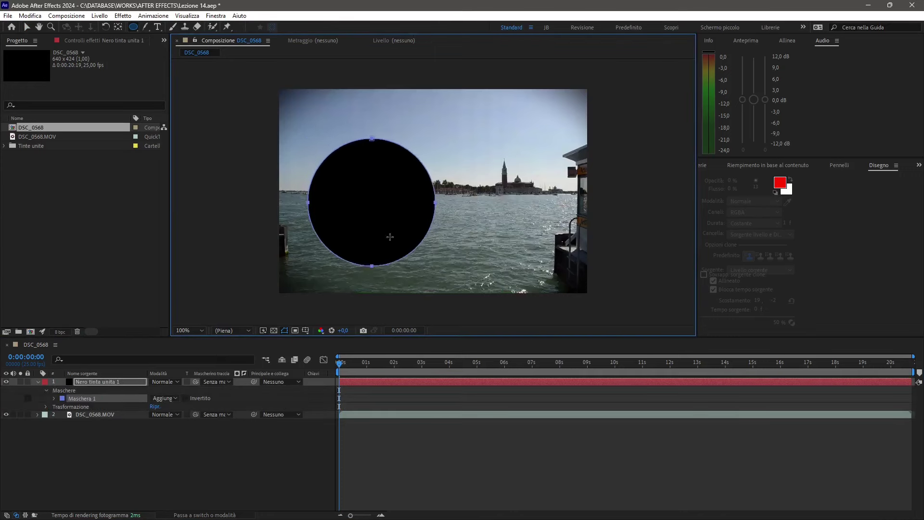
{"action": "mouse_move", "coordinate": [425, 256]}
{"action": "left_mouse_down"}
{"action": "mouse_move", "coordinate": [440, 278]}
{"action": "mouse_move", "coordinate": [433, 253]}
{"action": "left_mouse_up"}
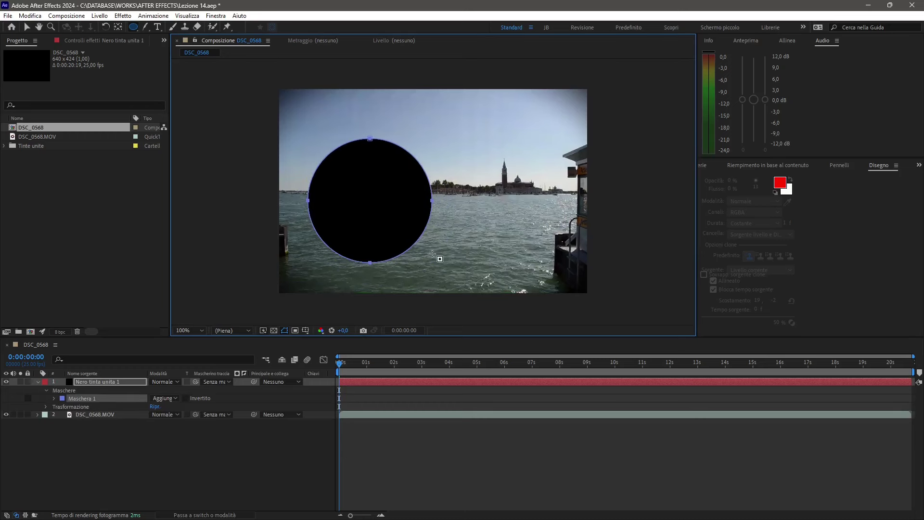
{"action": "left_click", "coordinate": [437, 388]}
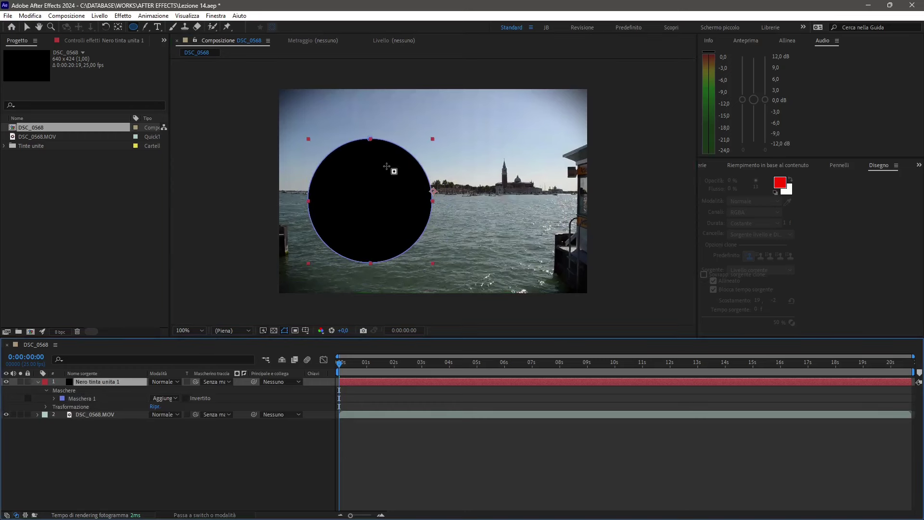
{"action": "left_click", "coordinate": [185, 398]}
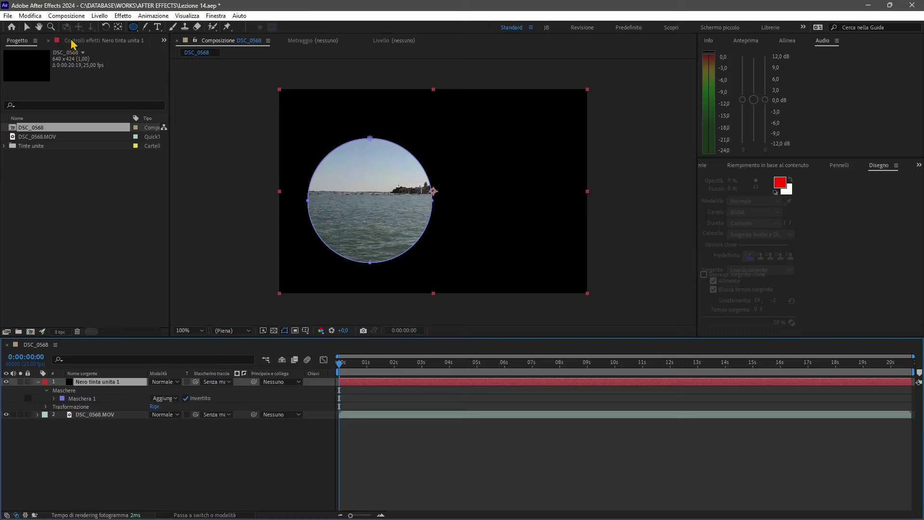
- Enlarge Maschera 1 slightly with free transform, then drag a soft feather outward from its edge
{"action": "left_click", "coordinate": [26, 28]}
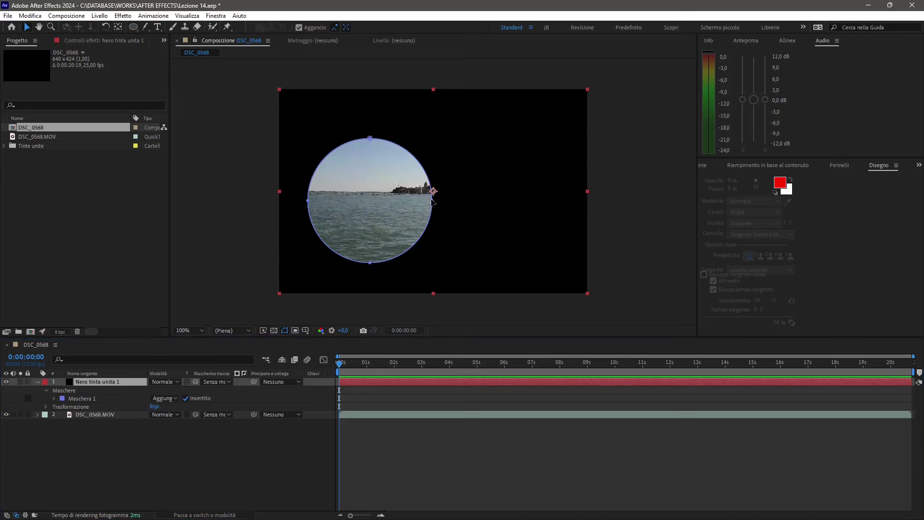
{"action": "left_click_drag", "start_coordinate": [434, 203], "coordinate": [441, 204]}
{"action": "key", "text": "ctrl+z"}
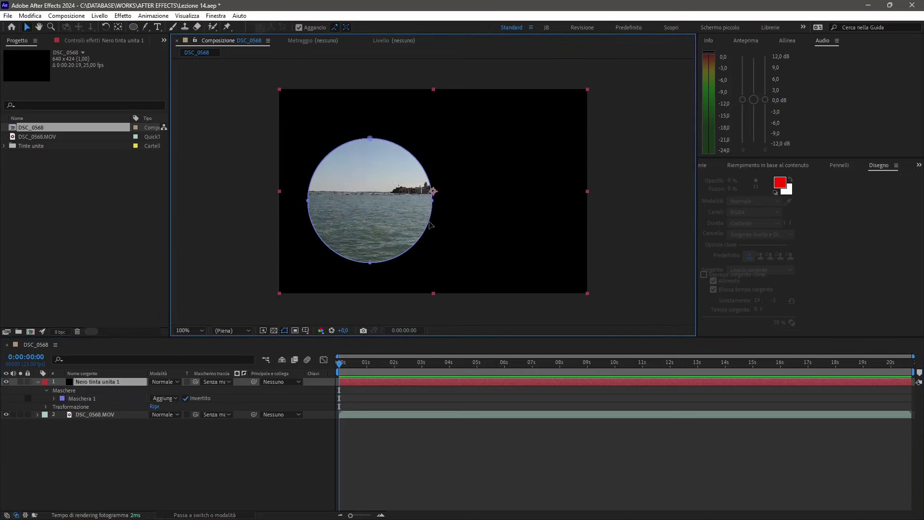
{"action": "double_click", "coordinate": [430, 226]}
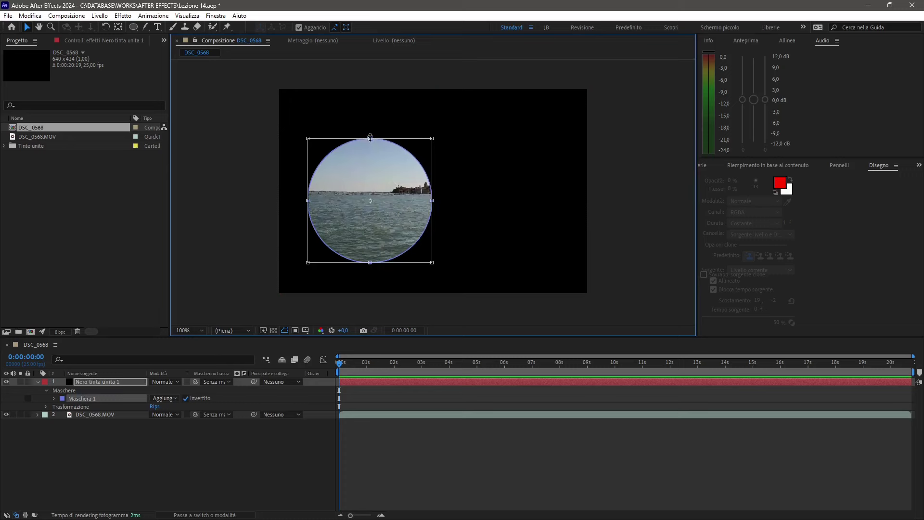
{"action": "left_click_drag", "start_coordinate": [371, 138], "coordinate": [370, 138]}
{"action": "left_click_drag", "start_coordinate": [432, 138], "coordinate": [445, 145]}
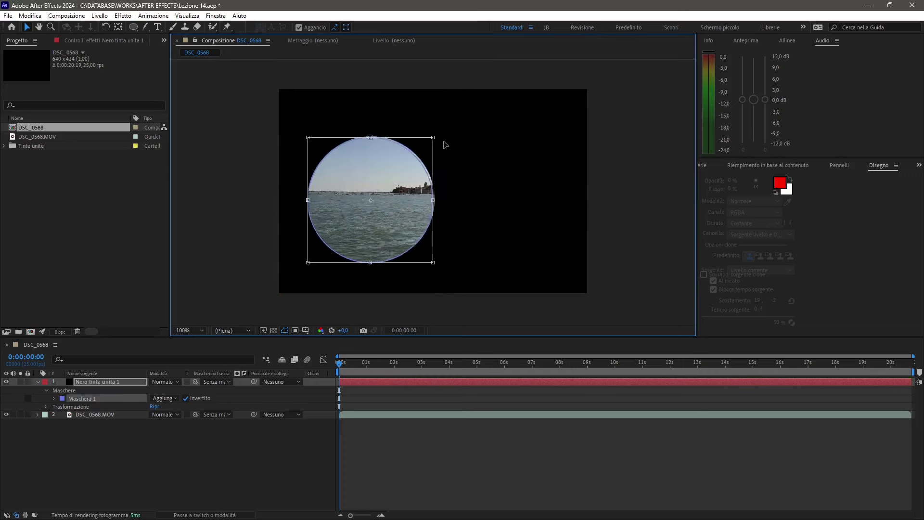
{"action": "left_click_drag", "start_coordinate": [445, 145], "coordinate": [500, 126]}
{"action": "key", "text": "Return"}
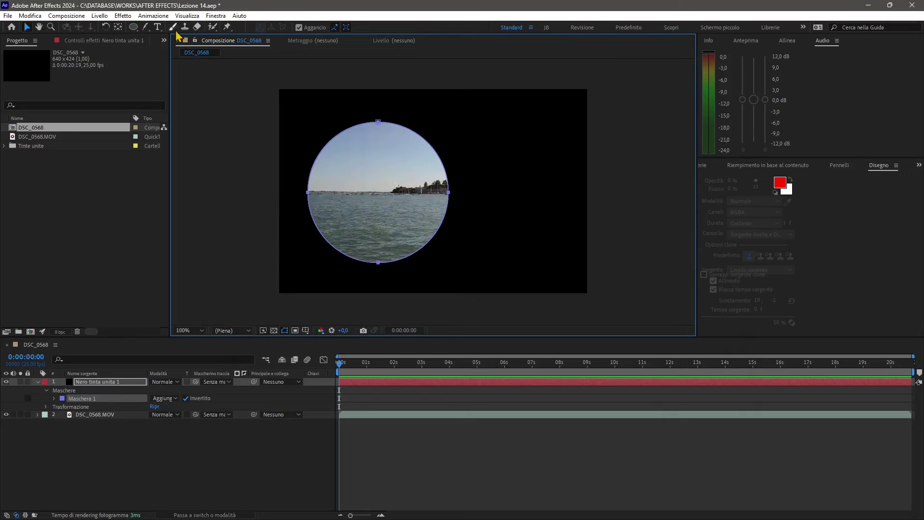
{"action": "left_click", "coordinate": [146, 27]}
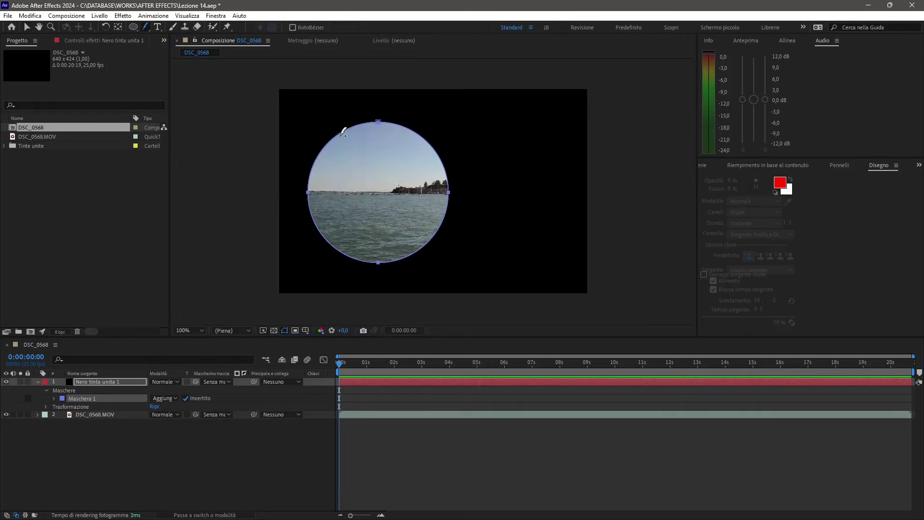
{"action": "left_click_drag", "start_coordinate": [344, 133], "coordinate": [336, 121]}
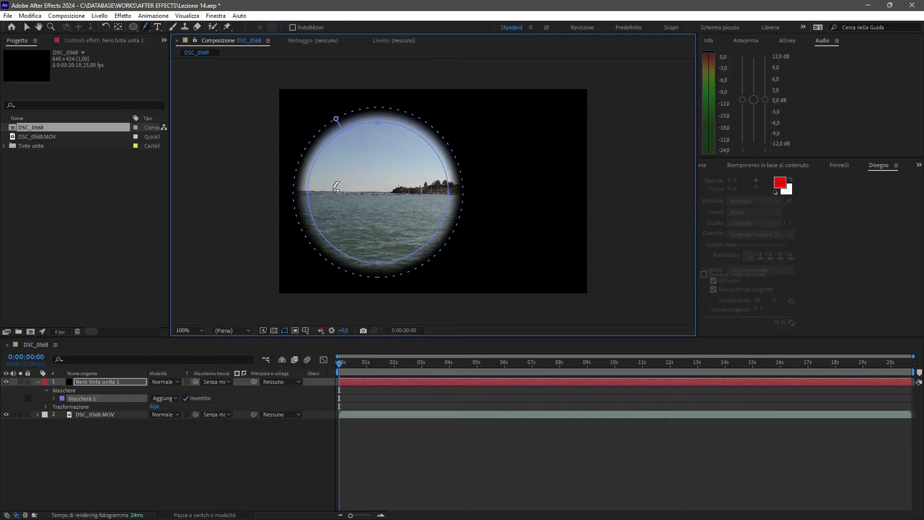
- Duplicate Maschera 1 with Ctrl+D to create Maschera 2
{"action": "left_click", "coordinate": [73, 407]}
{"action": "left_click", "coordinate": [81, 398]}
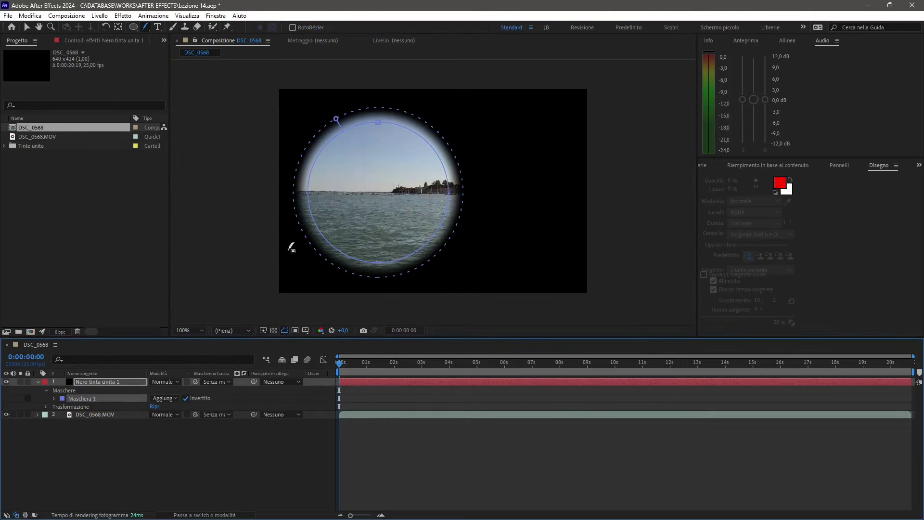
{"action": "key", "text": "ctrl+d"}
{"action": "right_click", "coordinate": [78, 409]}
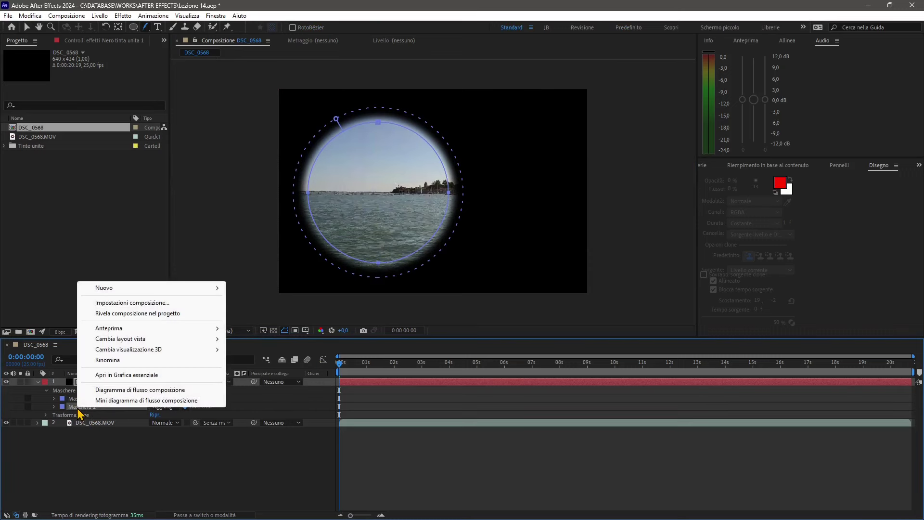
{"action": "left_click", "coordinate": [98, 467]}
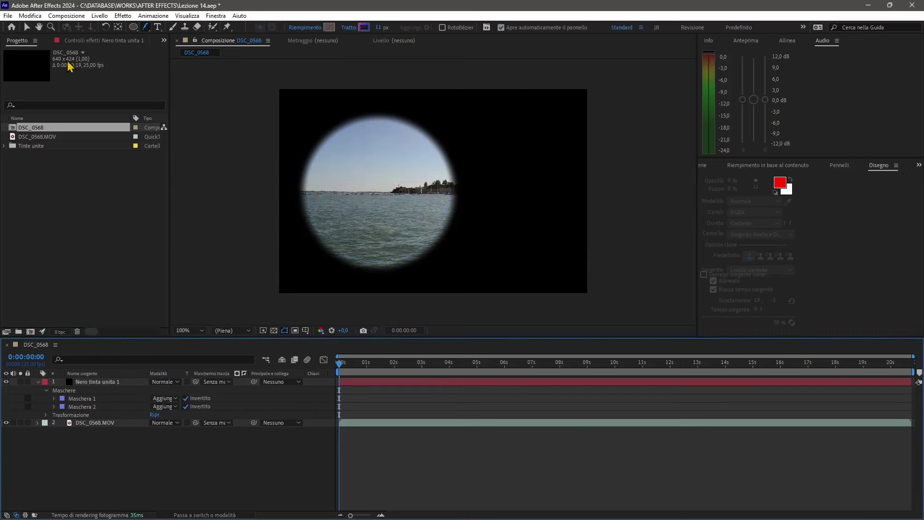
{"action": "left_click", "coordinate": [79, 400]}
{"action": "left_click", "coordinate": [37, 17]}
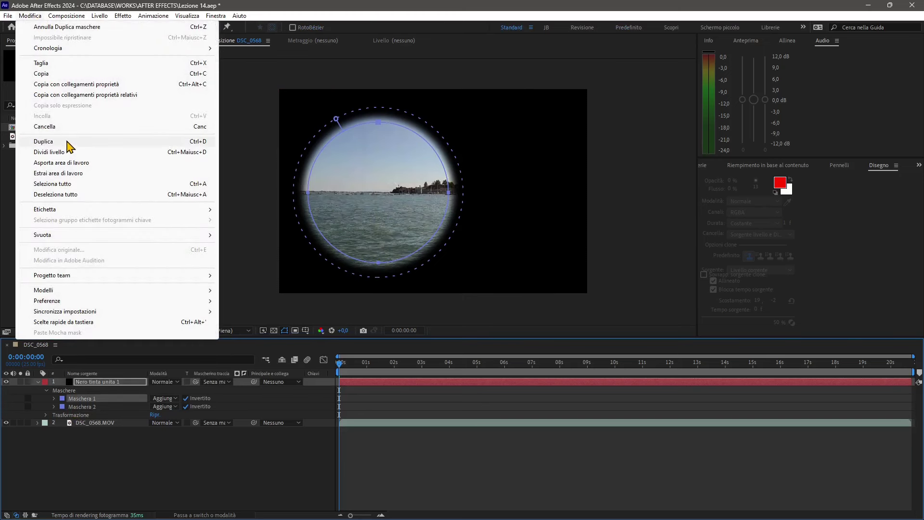
- Select Maschera 2, twirl open its properties and select its Tracciato maschera
{"action": "left_click", "coordinate": [87, 408]}
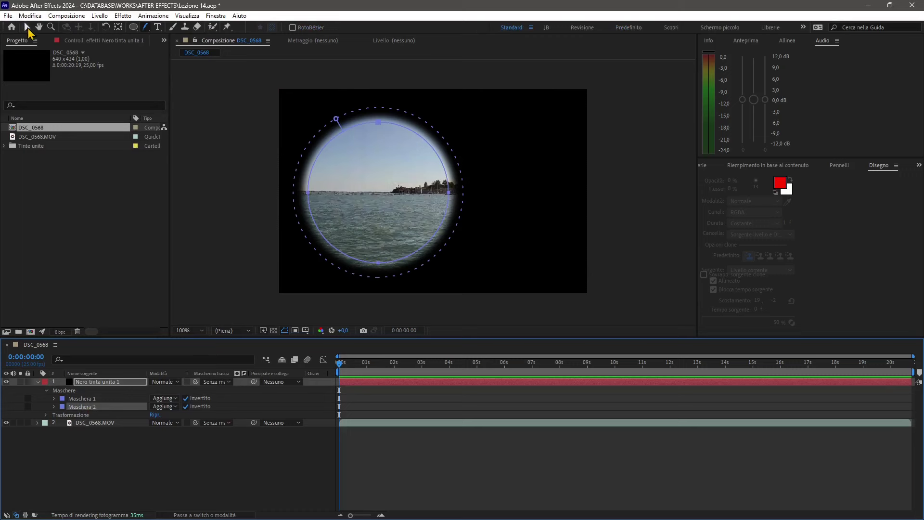
{"action": "left_click", "coordinate": [27, 26]}
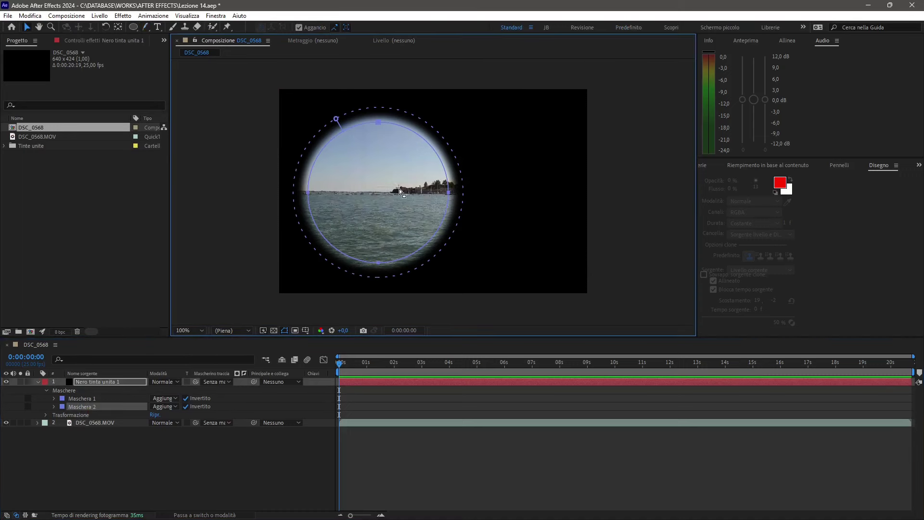
{"action": "left_click", "coordinate": [400, 191]}
{"action": "left_click", "coordinate": [86, 406]}
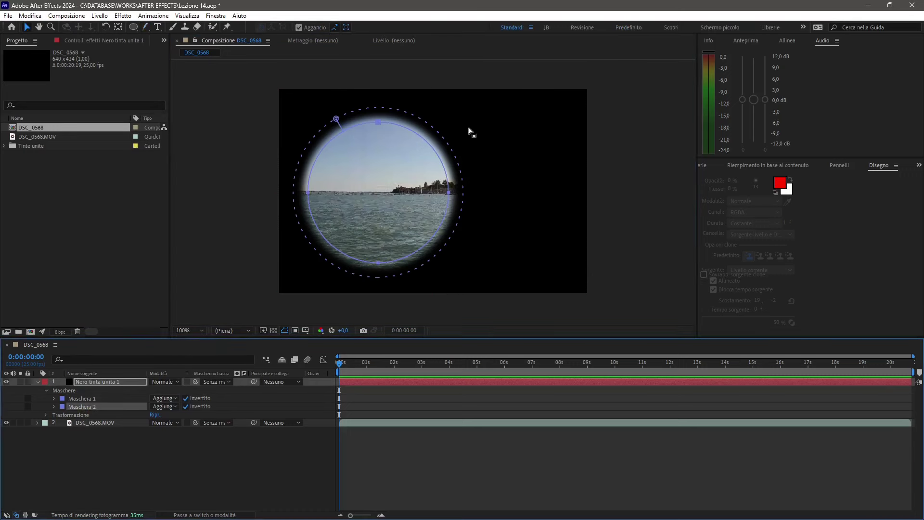
{"action": "left_click", "coordinate": [54, 406]}
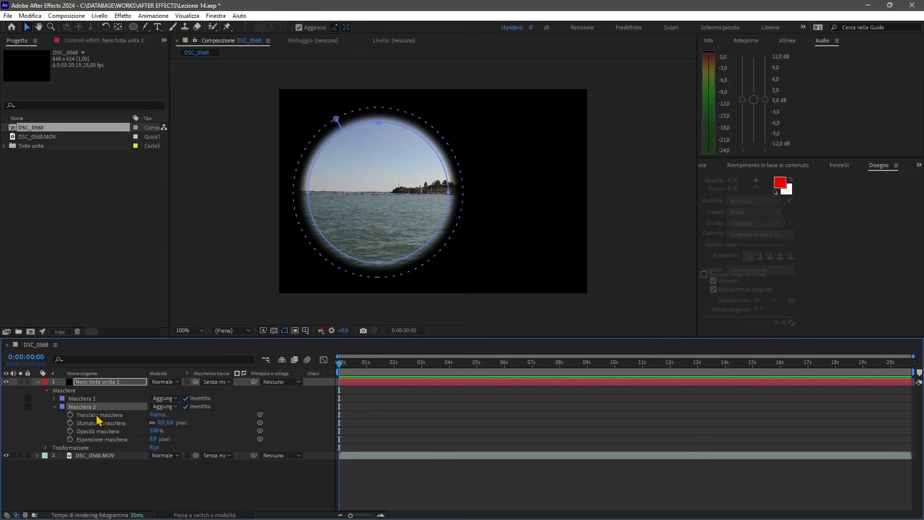
{"action": "left_click", "coordinate": [75, 448]}
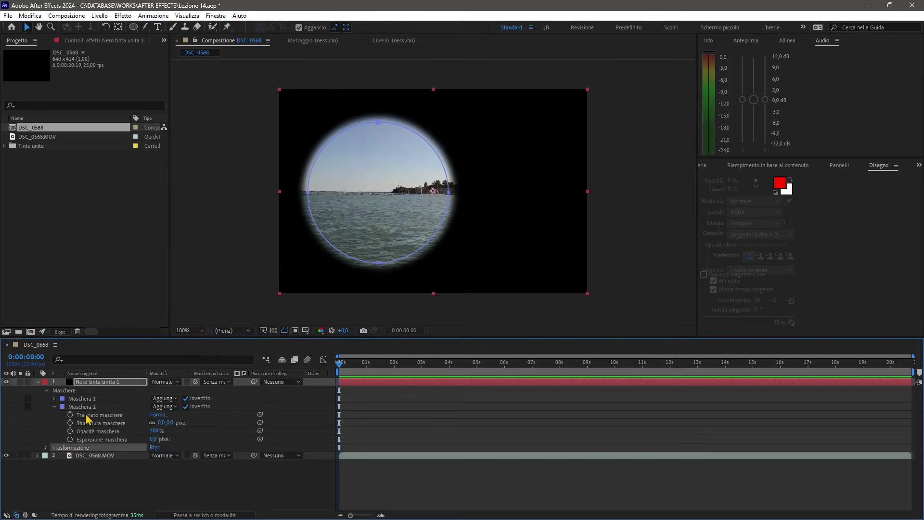
{"action": "left_click", "coordinate": [118, 417]}
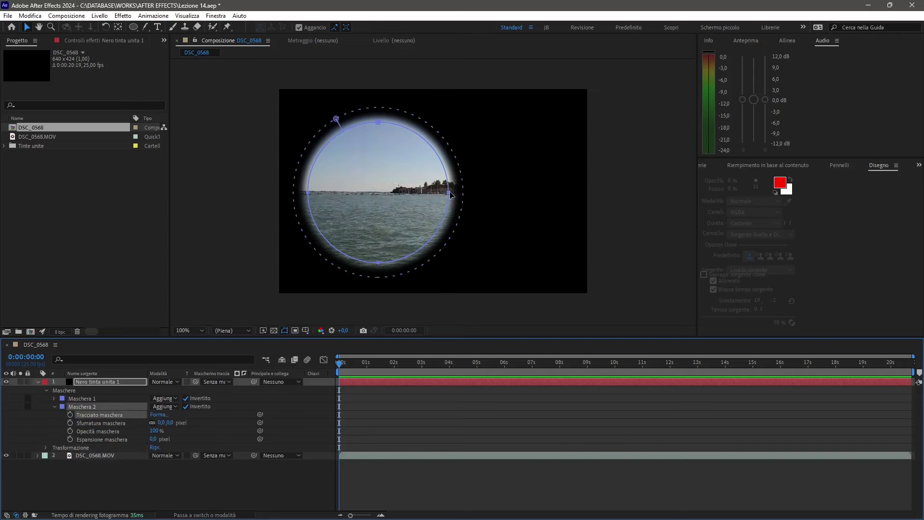
- Move the second circle mask to the right of the first and preview the result
{"action": "mouse_move", "coordinate": [451, 195]}
{"action": "left_mouse_down"}
{"action": "mouse_move", "coordinate": [570, 193]}
{"action": "mouse_move", "coordinate": [549, 191]}
{"action": "mouse_move", "coordinate": [558, 190]}
{"action": "left_mouse_up"}
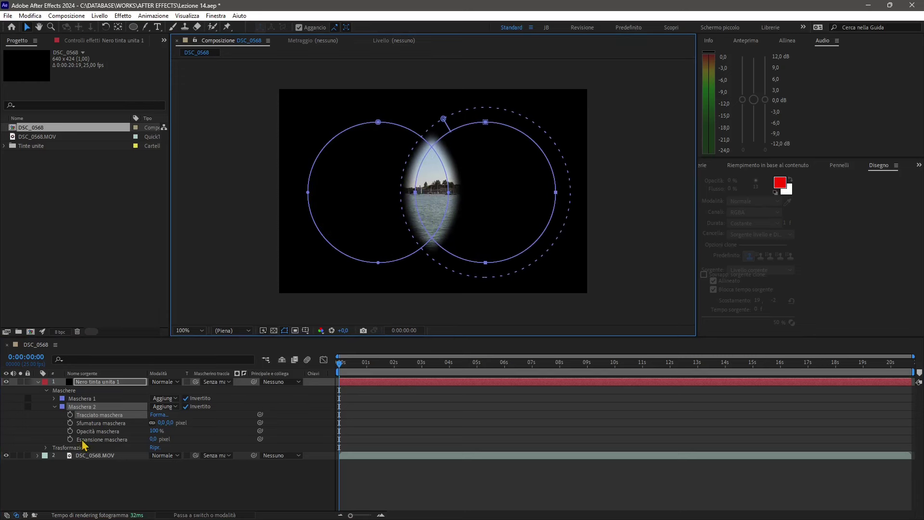
{"action": "left_click", "coordinate": [55, 407]}
{"action": "left_click", "coordinate": [107, 471]}
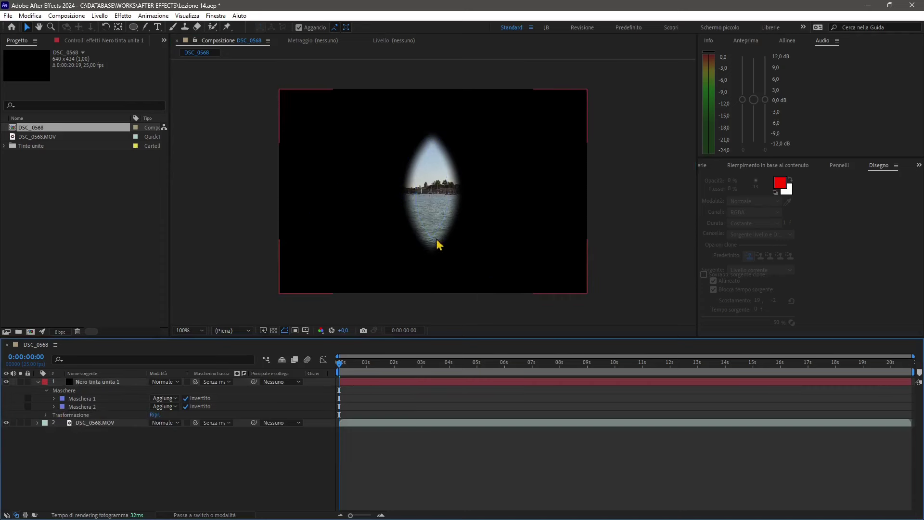
{"action": "left_click", "coordinate": [86, 398]}
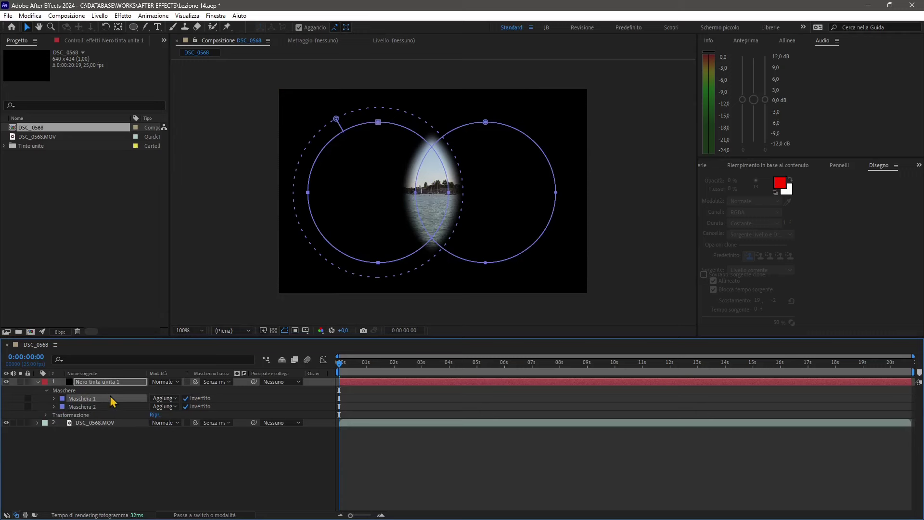
{"action": "left_click", "coordinate": [165, 400]}
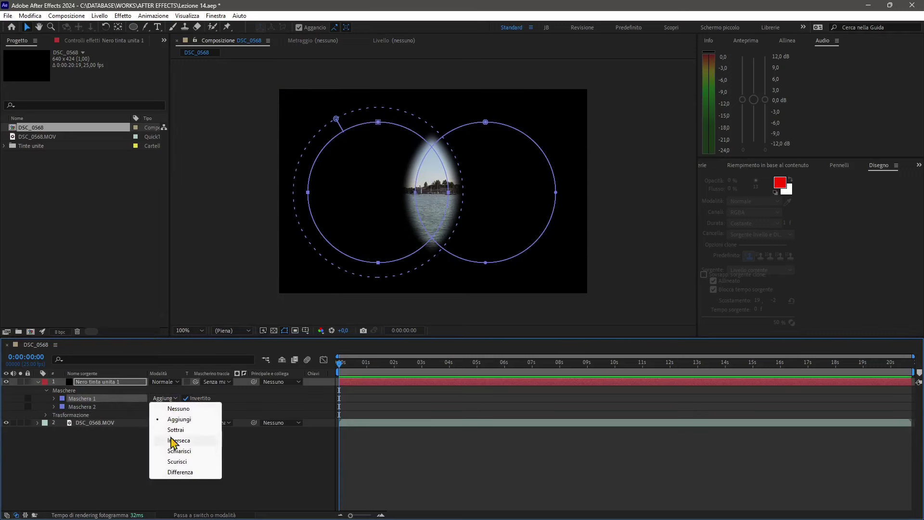
{"action": "left_click", "coordinate": [223, 399]}
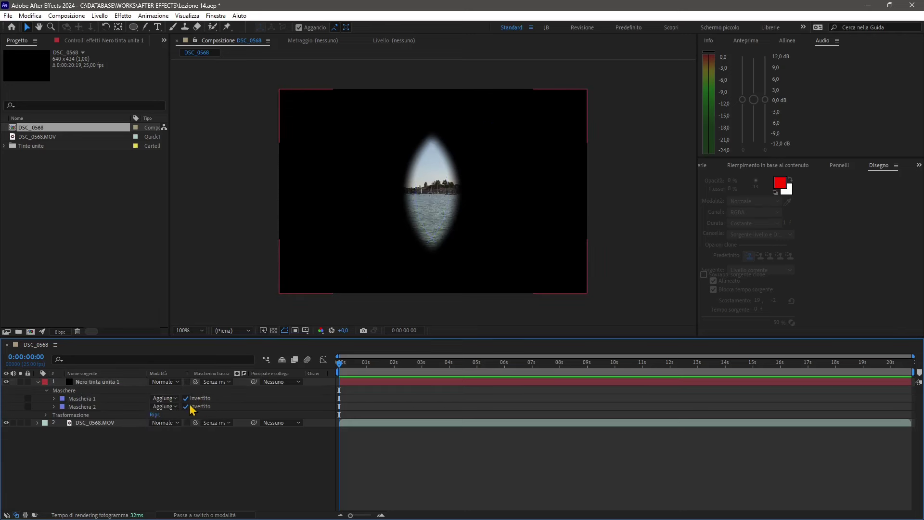
- Uncheck Invertito on both masks and set both mask modes to Sottrai
{"action": "left_click", "coordinate": [186, 407]}
{"action": "left_click", "coordinate": [185, 399]}
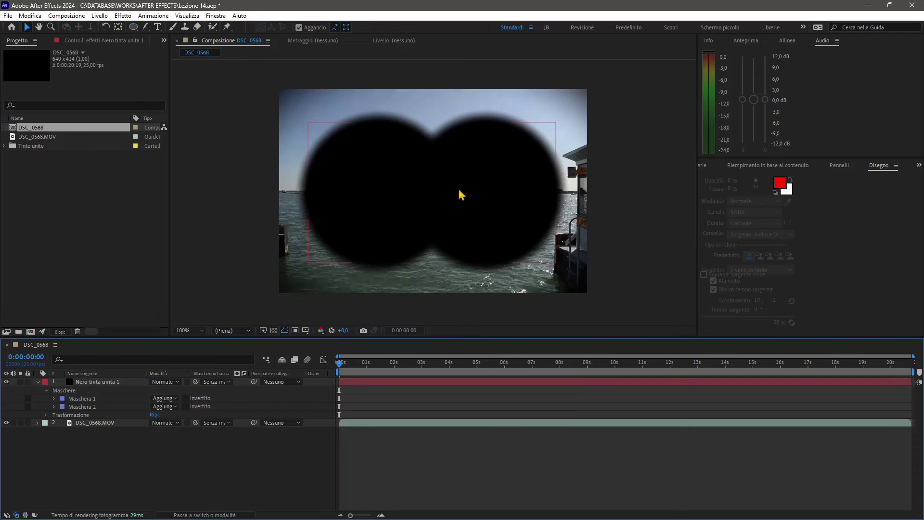
{"action": "left_click", "coordinate": [168, 398]}
{"action": "left_click", "coordinate": [176, 429]}
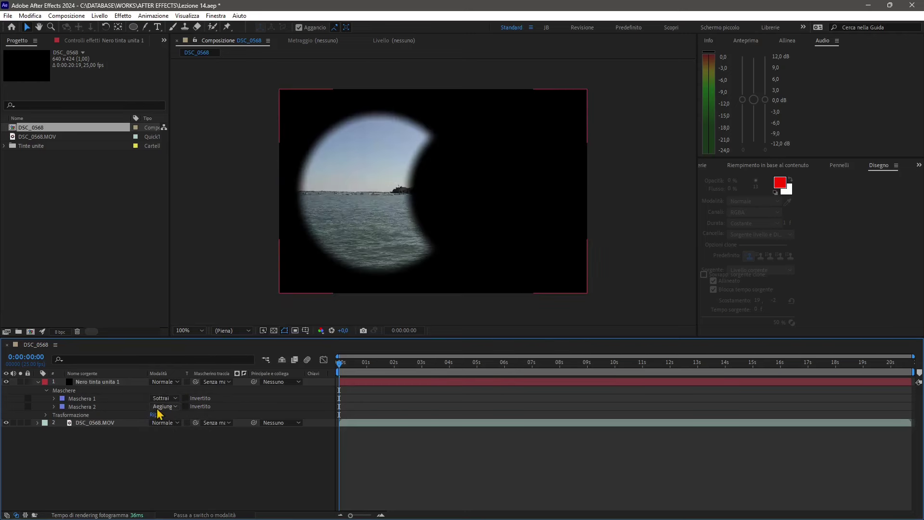
{"action": "left_click", "coordinate": [158, 408]}
{"action": "left_click", "coordinate": [176, 441]}
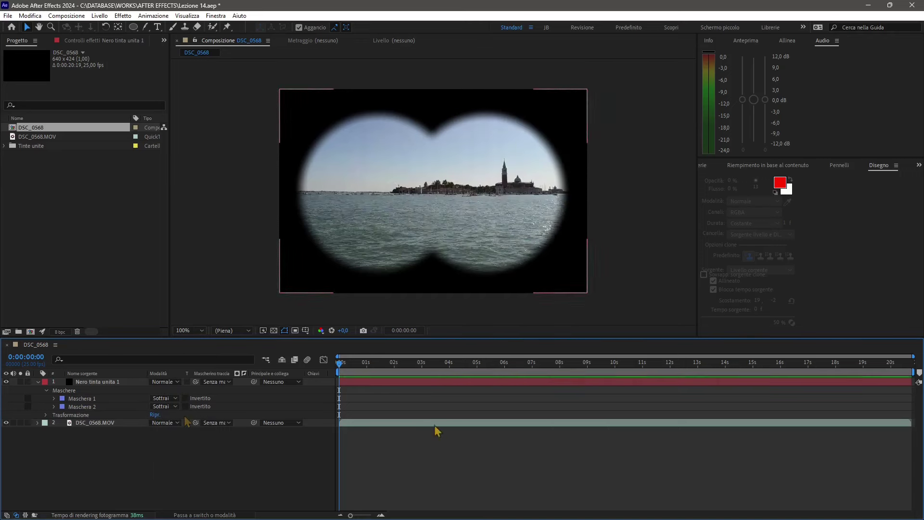
{"action": "left_click", "coordinate": [134, 27]}
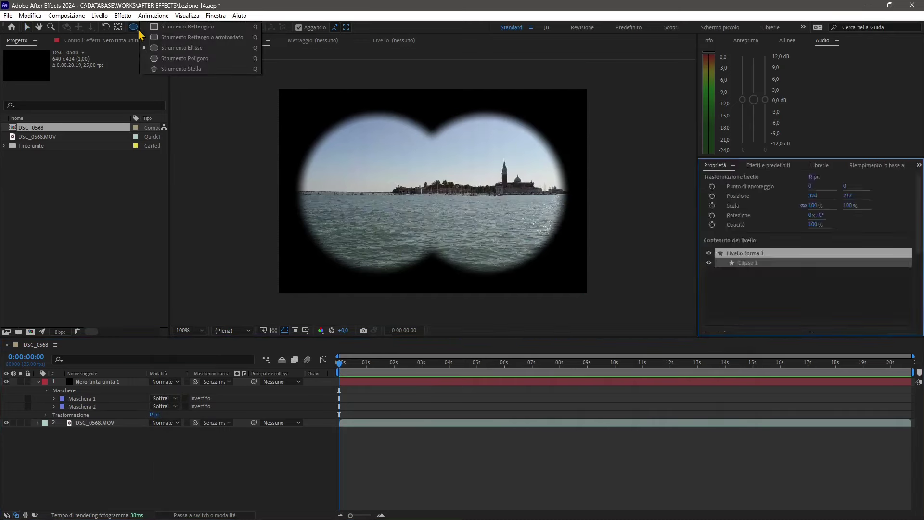
- Delete the accidentally drawn rectangle shape layer and reselect the black solid
{"action": "left_click", "coordinate": [188, 27]}
{"action": "left_click_drag", "start_coordinate": [283, 171], "coordinate": [590, 209]}
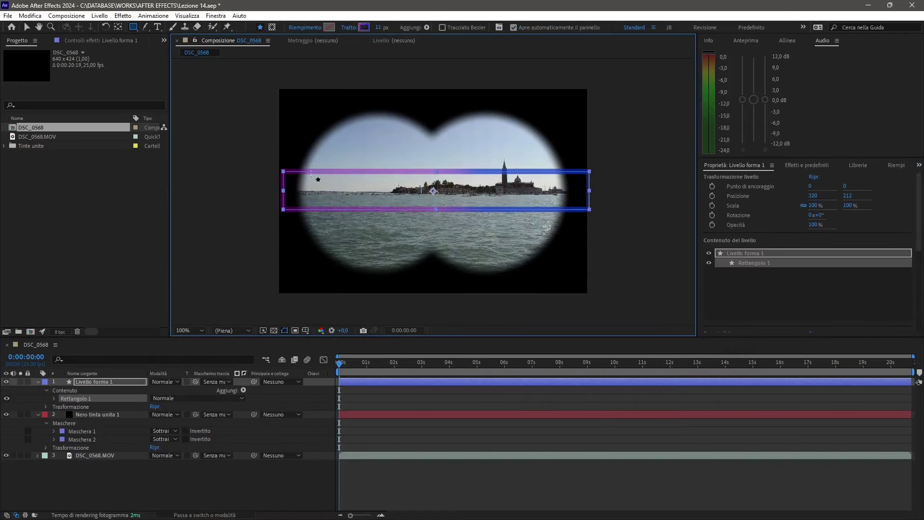
{"action": "left_click", "coordinate": [381, 388]}
{"action": "key", "text": "Delete"}
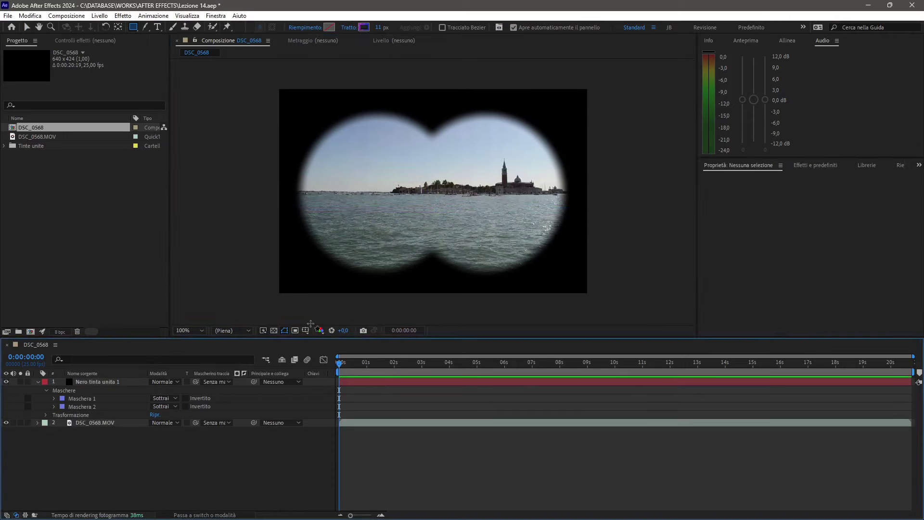
{"action": "left_click", "coordinate": [354, 384]}
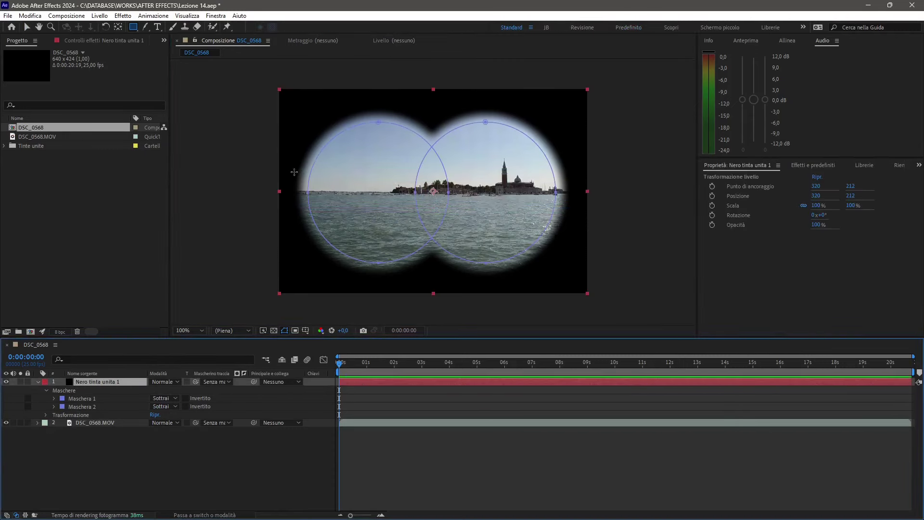
- Draw rectangular Maschera 3 across the solid's middle, setting its mode to Sottrai, then Interseca
{"action": "left_click_drag", "start_coordinate": [290, 162], "coordinate": [579, 217]}
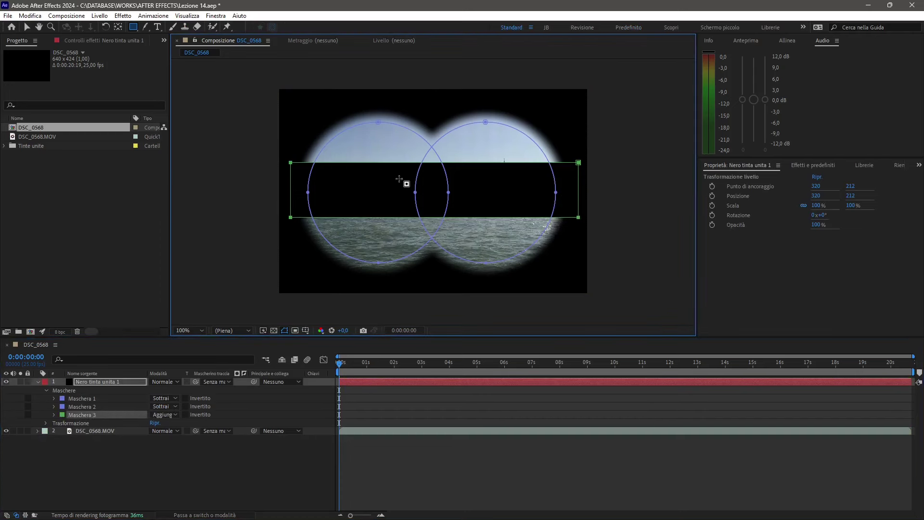
{"action": "left_click", "coordinate": [168, 416]}
{"action": "left_click", "coordinate": [176, 447]}
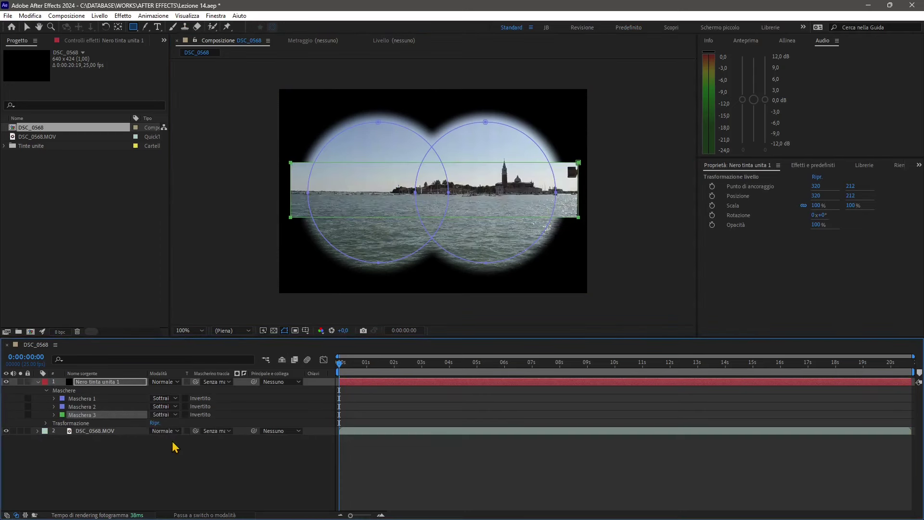
{"action": "left_click", "coordinate": [166, 414]}
{"action": "left_click", "coordinate": [179, 460]}
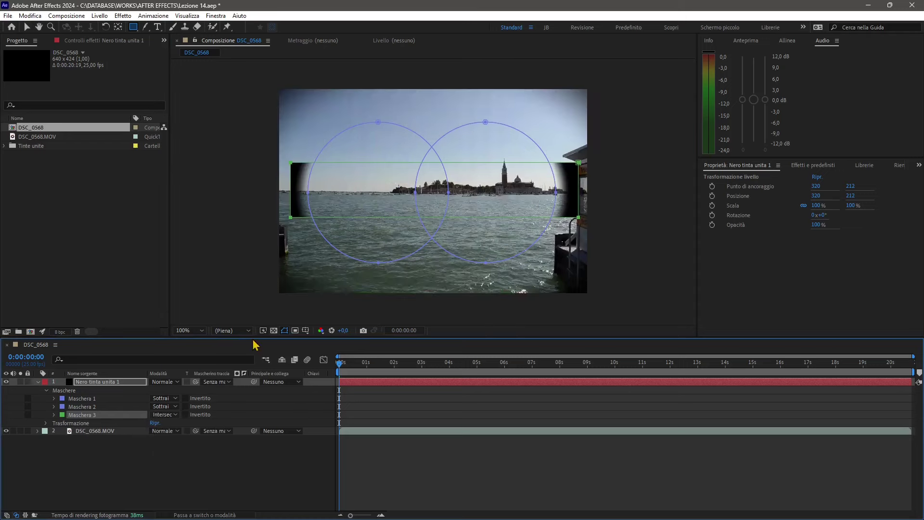
- Try Maschera 3 in Schiarisci, Scurisci and Differenza modes, then turn its mode off
{"action": "left_click", "coordinate": [159, 416]}
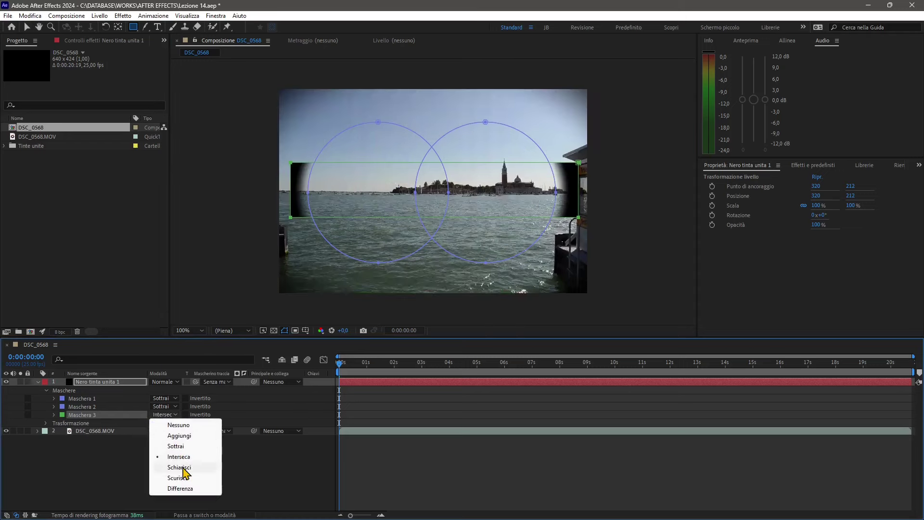
{"action": "left_click", "coordinate": [181, 467]}
{"action": "left_click", "coordinate": [167, 415]}
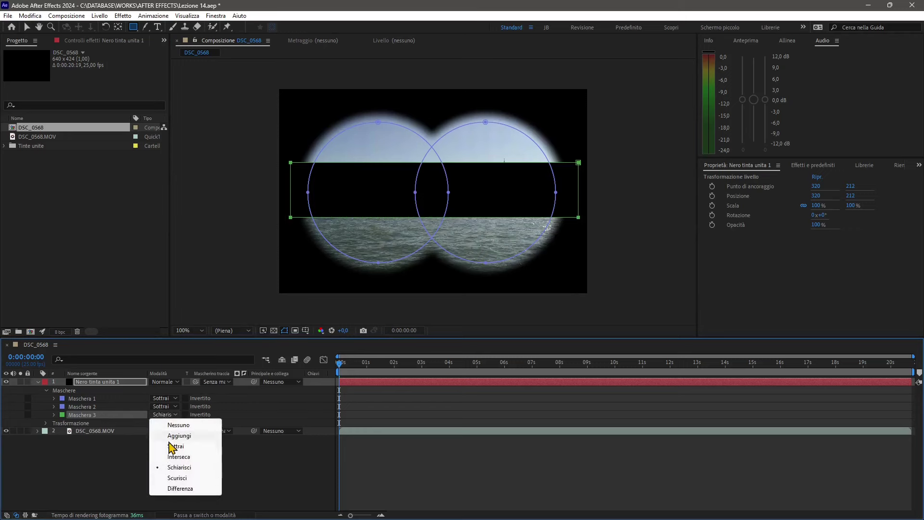
{"action": "left_click", "coordinate": [180, 482]}
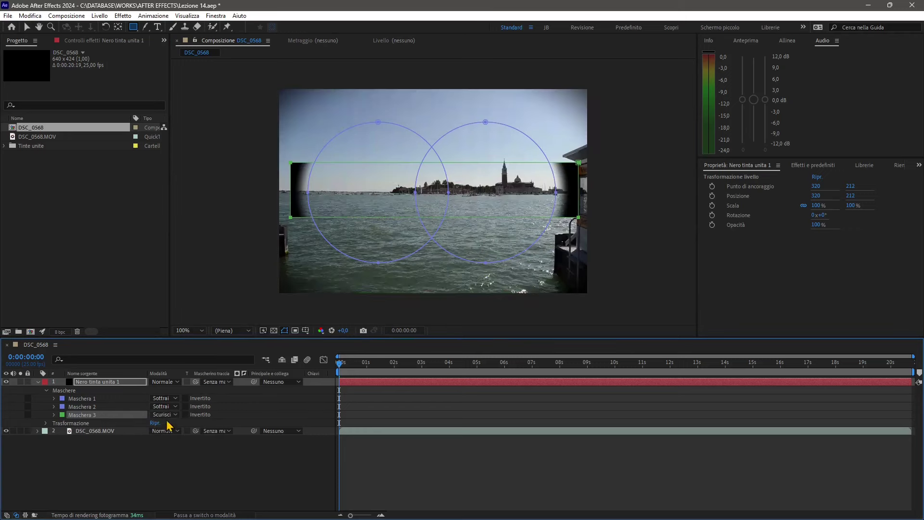
{"action": "left_click", "coordinate": [165, 414]}
{"action": "left_click", "coordinate": [177, 491]}
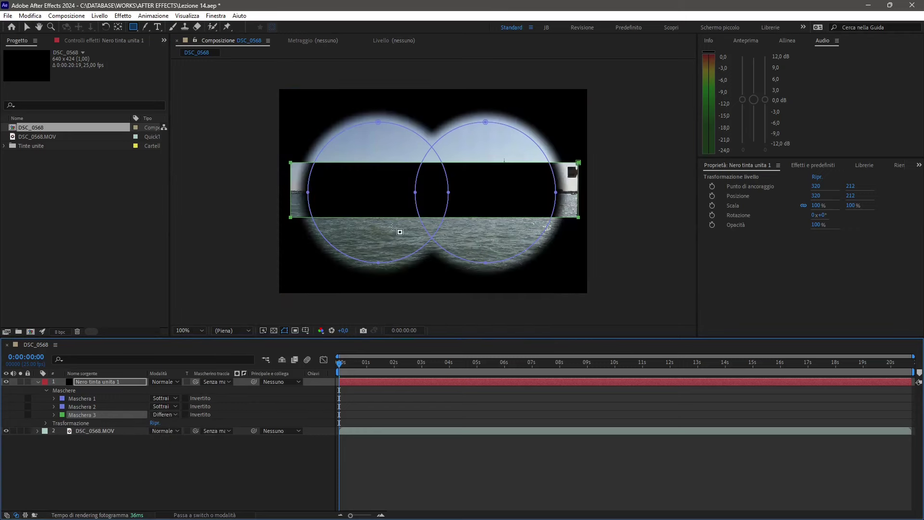
{"action": "left_click", "coordinate": [166, 415]}
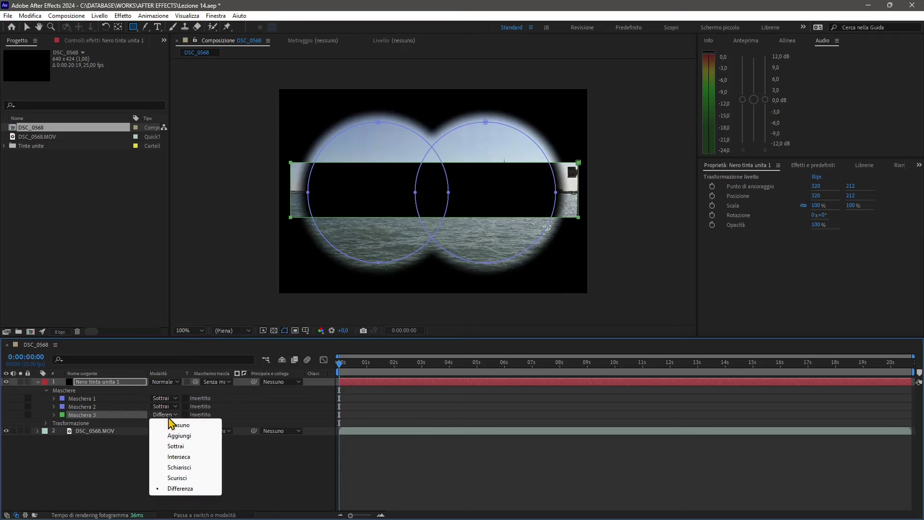
{"action": "left_click", "coordinate": [173, 425]}
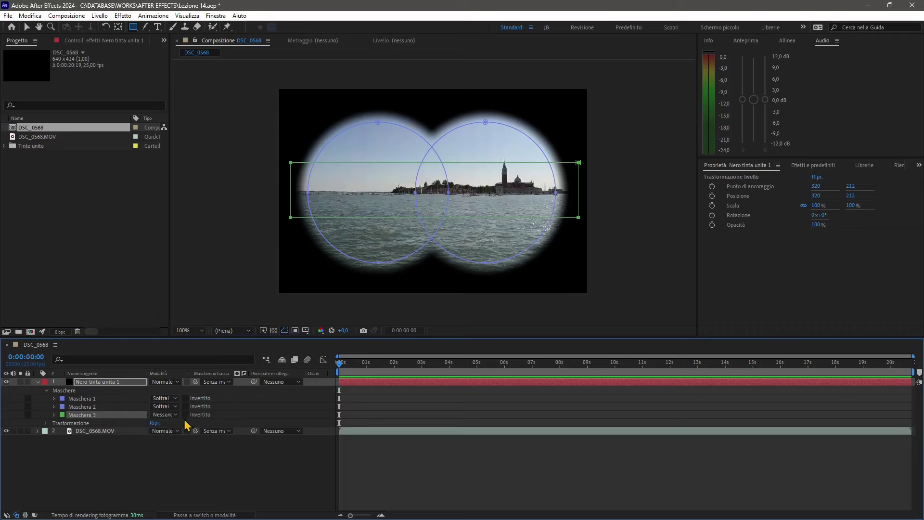
- Select Maschera 3 on the black solid and delete it
{"action": "left_click", "coordinate": [118, 456]}
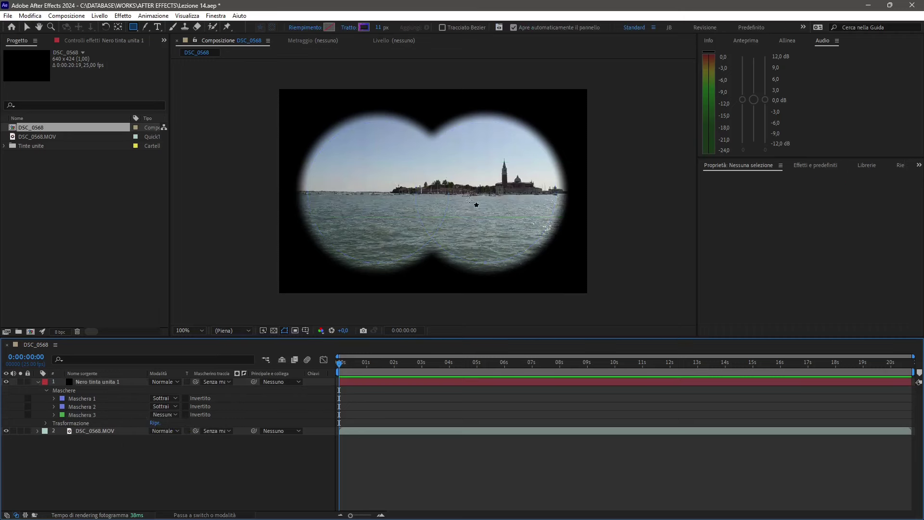
{"action": "left_click", "coordinate": [74, 416]}
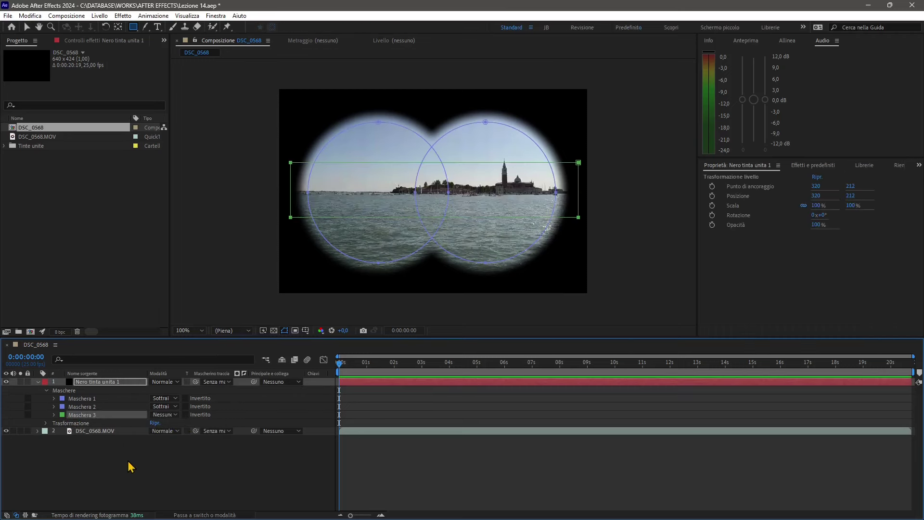
{"action": "key", "text": "Delete"}
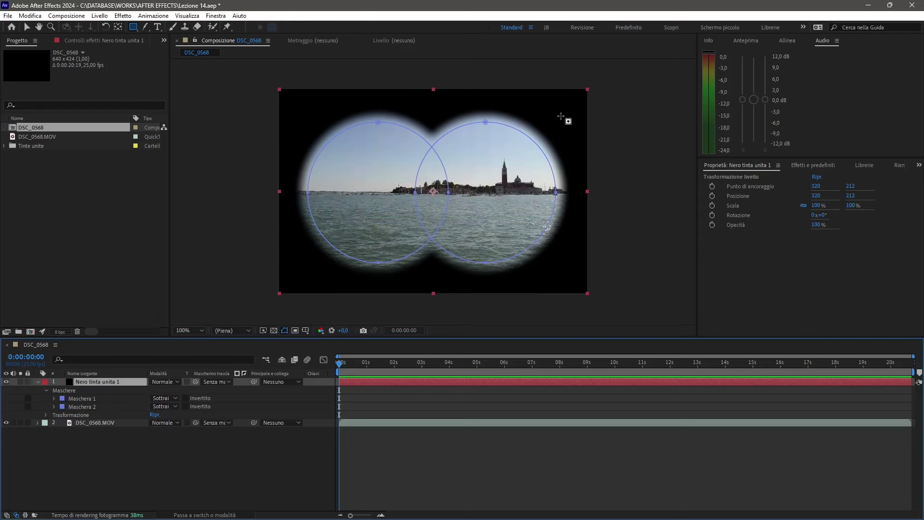
- Enable Mask Path keyframing for Maschera 1 and reshape and shrink the left mask
{"action": "left_click", "coordinate": [27, 27]}
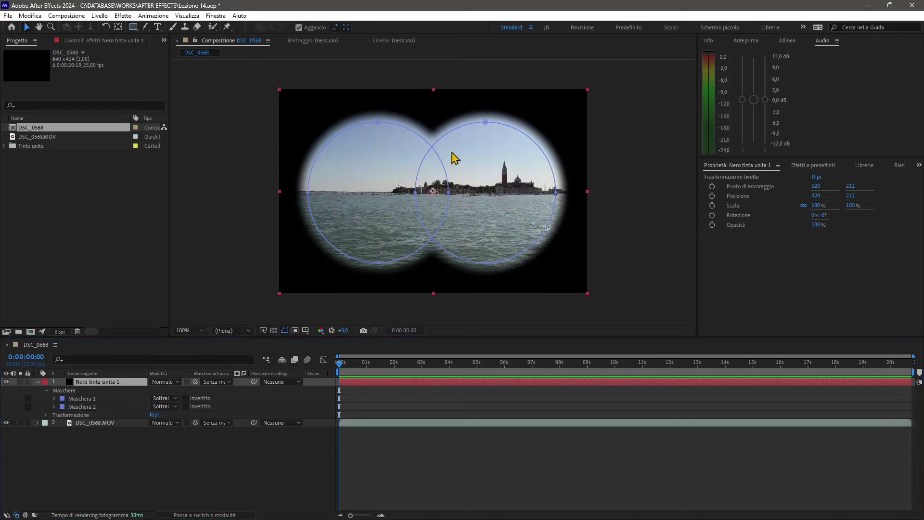
{"action": "mouse_move", "coordinate": [341, 364]}
{"action": "left_mouse_down"}
{"action": "mouse_move", "coordinate": [339, 375]}
{"action": "mouse_move", "coordinate": [312, 380]}
{"action": "left_mouse_up"}
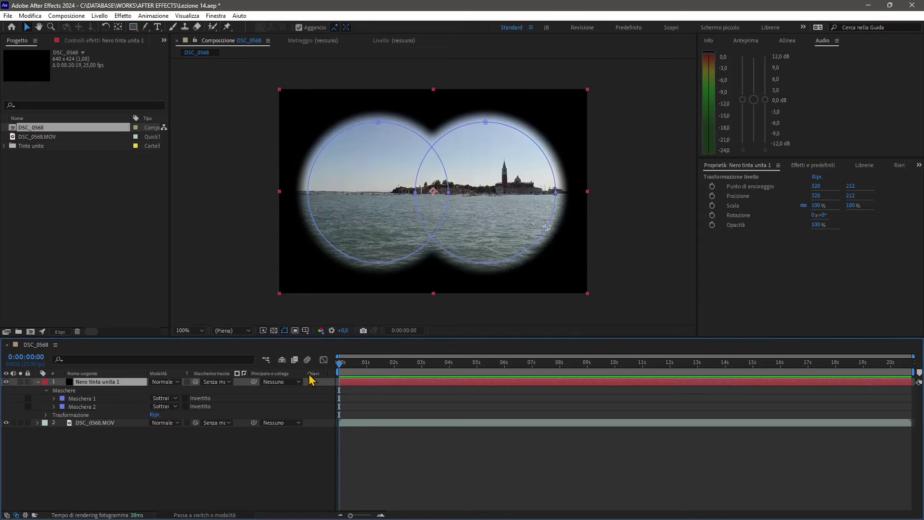
{"action": "left_click", "coordinate": [54, 399]}
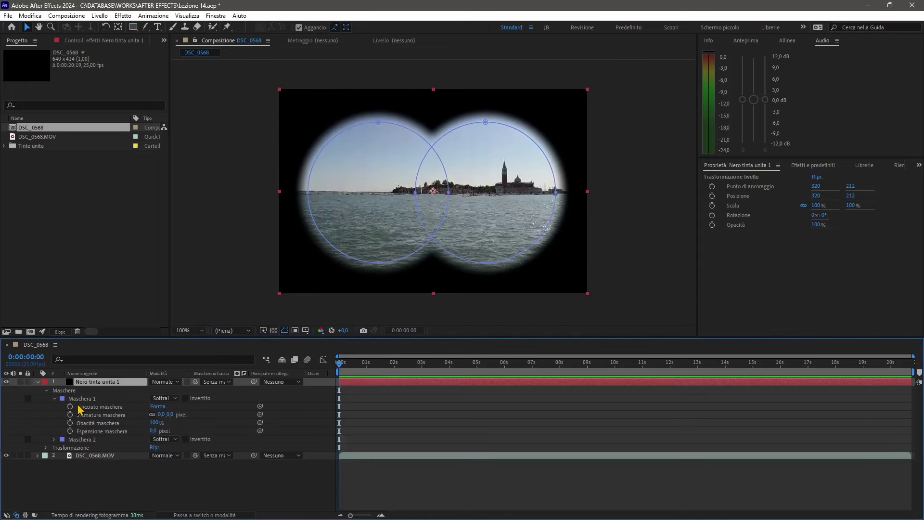
{"action": "left_click", "coordinate": [70, 407]}
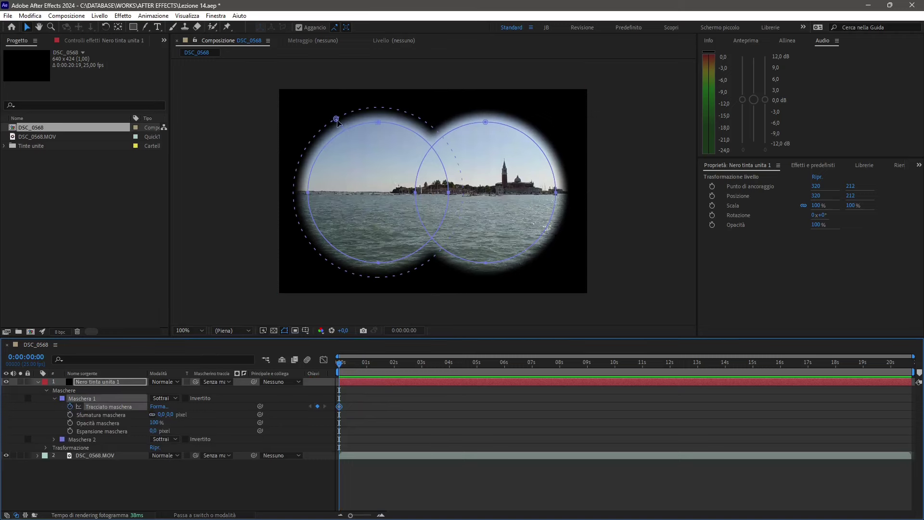
{"action": "mouse_move", "coordinate": [337, 121]}
{"action": "left_mouse_down"}
{"action": "mouse_move", "coordinate": [325, 109]}
{"action": "mouse_move", "coordinate": [380, 136]}
{"action": "left_mouse_up"}
{"action": "left_click", "coordinate": [379, 124]}
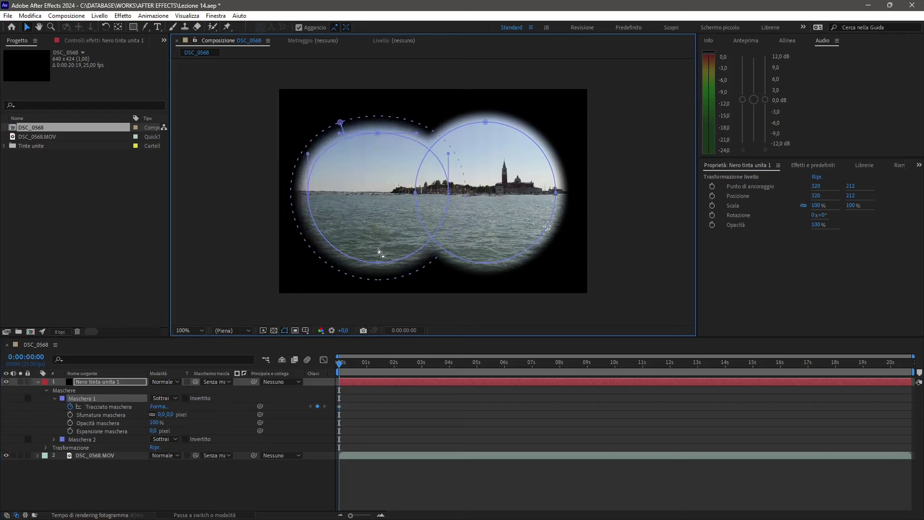
{"action": "left_click_drag", "start_coordinate": [380, 266], "coordinate": [379, 264]}
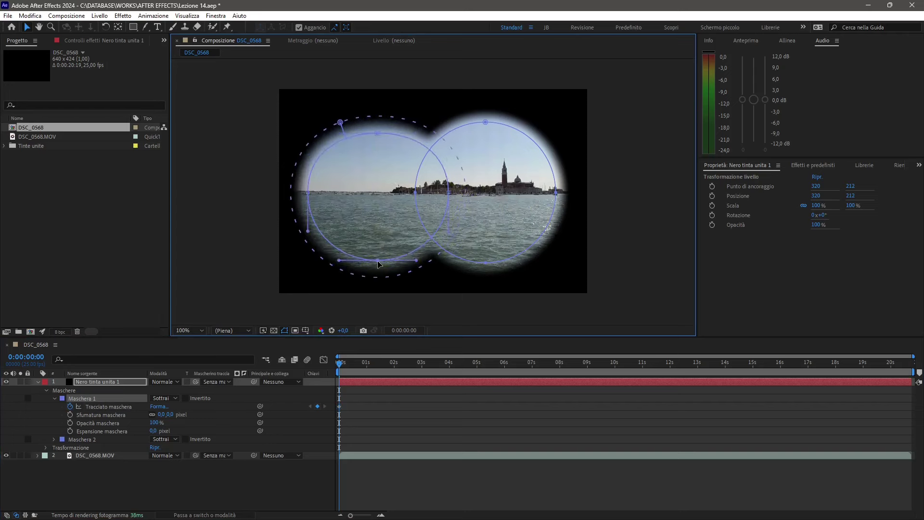
{"action": "double_click", "coordinate": [317, 164]}
{"action": "left_click_drag", "start_coordinate": [307, 133], "coordinate": [314, 137]}
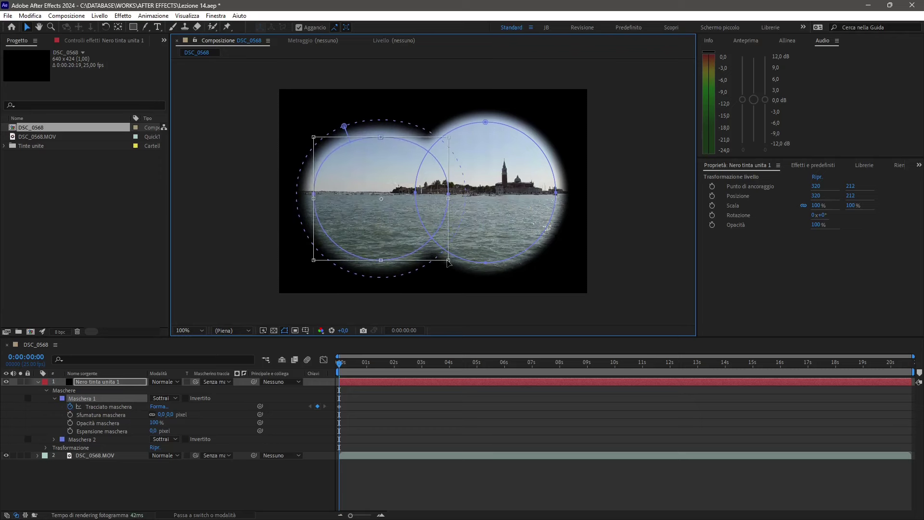
{"action": "left_click_drag", "start_coordinate": [448, 261], "coordinate": [440, 254]}
- Shift the left mask at 0:22 and 1:22, then undo the trial animation
{"action": "mouse_move", "coordinate": [342, 368]}
{"action": "left_mouse_down"}
{"action": "mouse_move", "coordinate": [372, 384]}
{"action": "mouse_move", "coordinate": [363, 384]}
{"action": "left_mouse_up"}
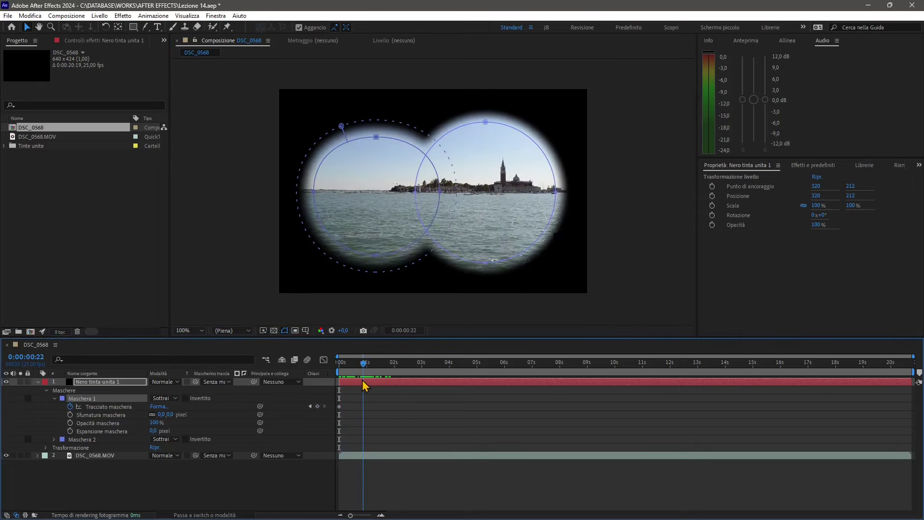
{"action": "left_click_drag", "start_coordinate": [377, 141], "coordinate": [369, 129]}
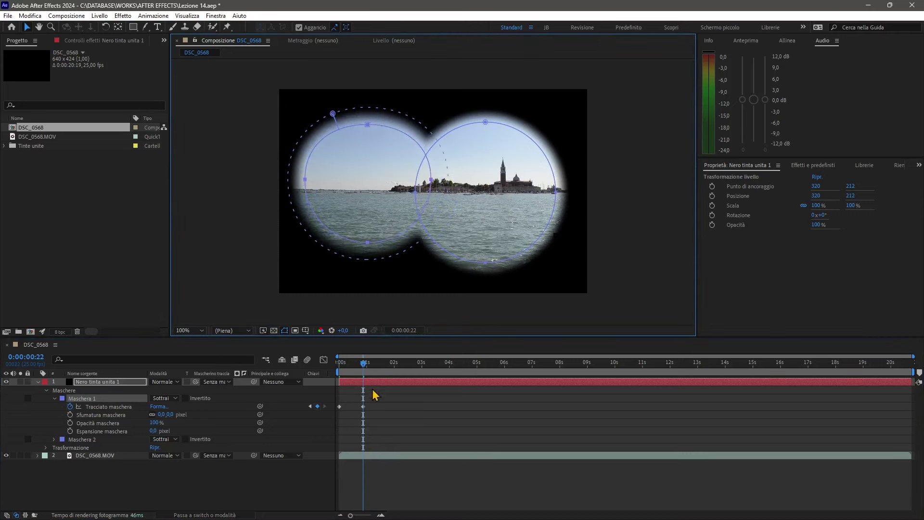
{"action": "left_click_drag", "start_coordinate": [365, 374], "coordinate": [391, 374]}
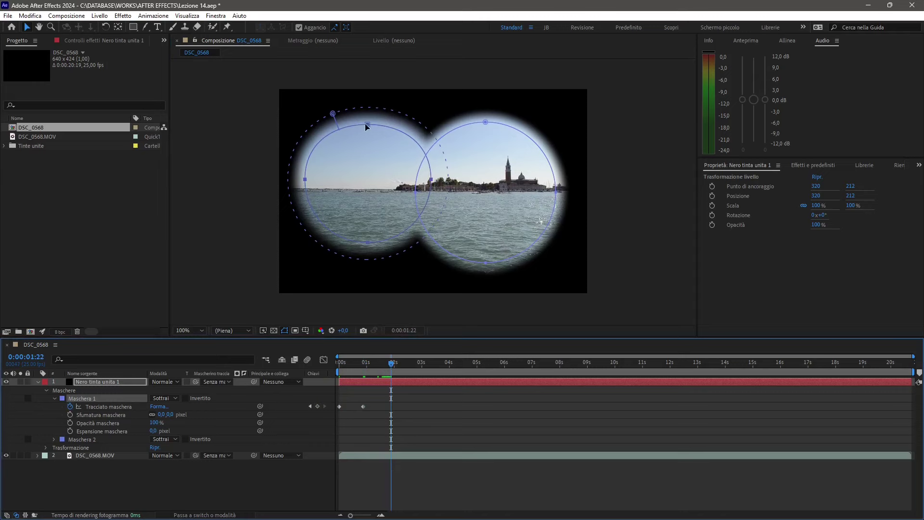
{"action": "left_click_drag", "start_coordinate": [361, 132], "coordinate": [367, 140]}
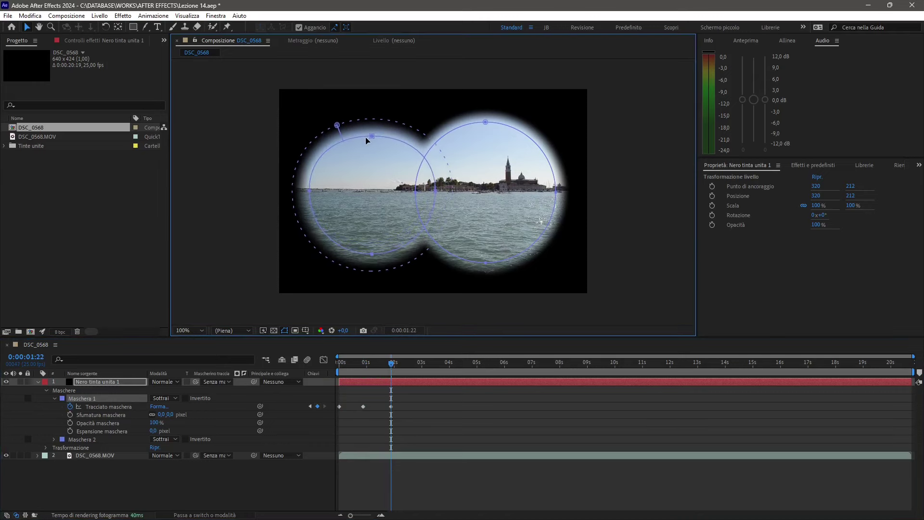
{"action": "key", "text": "ctrl+z"}
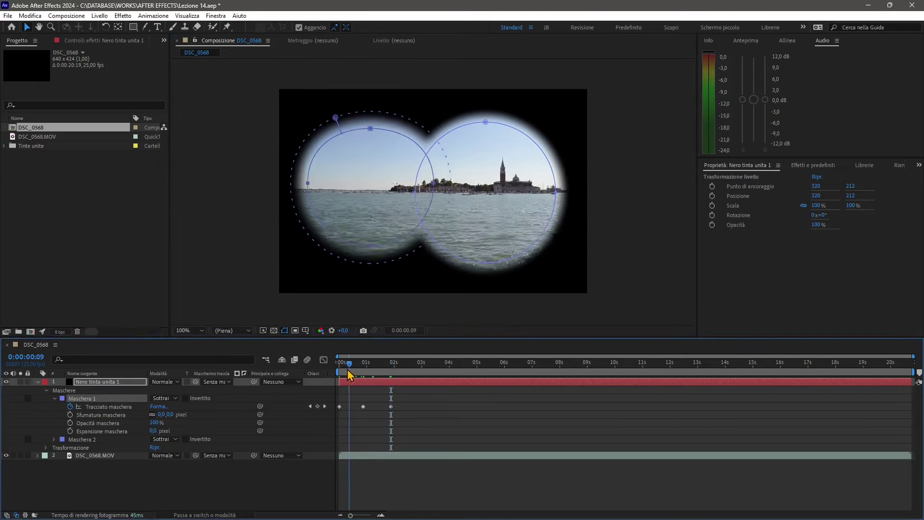
{"action": "key", "text": "ctrl+z"}
{"action": "key", "text": "ctrl+z"}
{"action": "key", "text": "ctrl+z"}
{"action": "key", "text": "ctrl+z"}
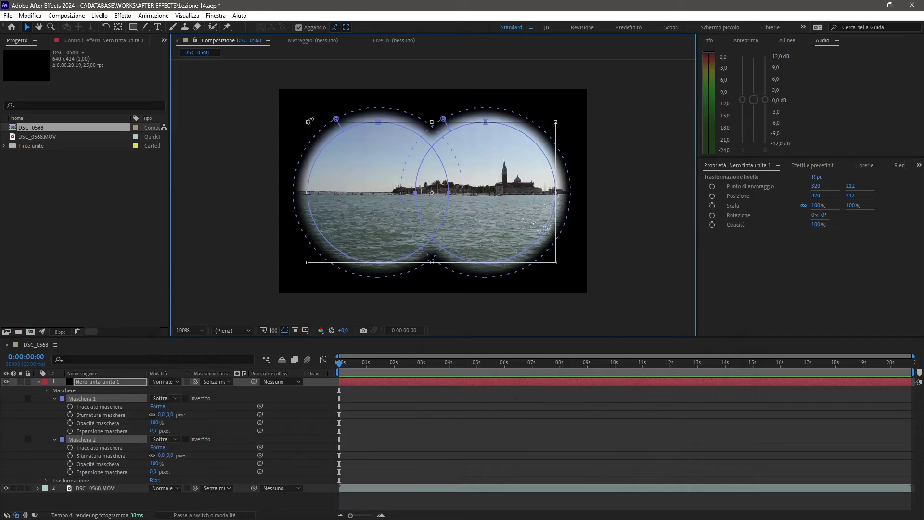
- Nudge both masks up, scale them down together and re-center the smaller binocular opening
{"action": "key", "text": "Up"}
{"action": "key", "text": "Up"}
{"action": "key", "text": "Up"}
{"action": "key", "text": "Up"}
{"action": "key", "text": "Up"}
{"action": "key", "text": "Up"}
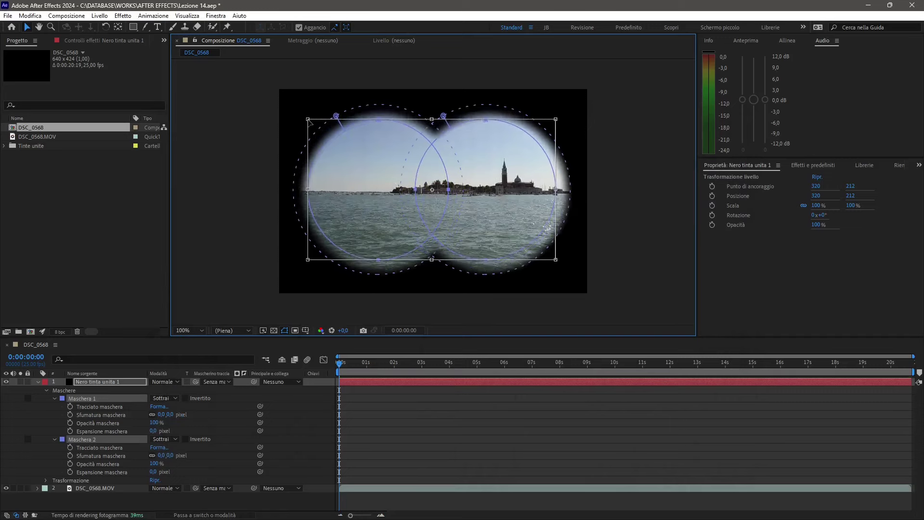
{"action": "key", "text": "Up"}
{"action": "key", "text": "Up"}
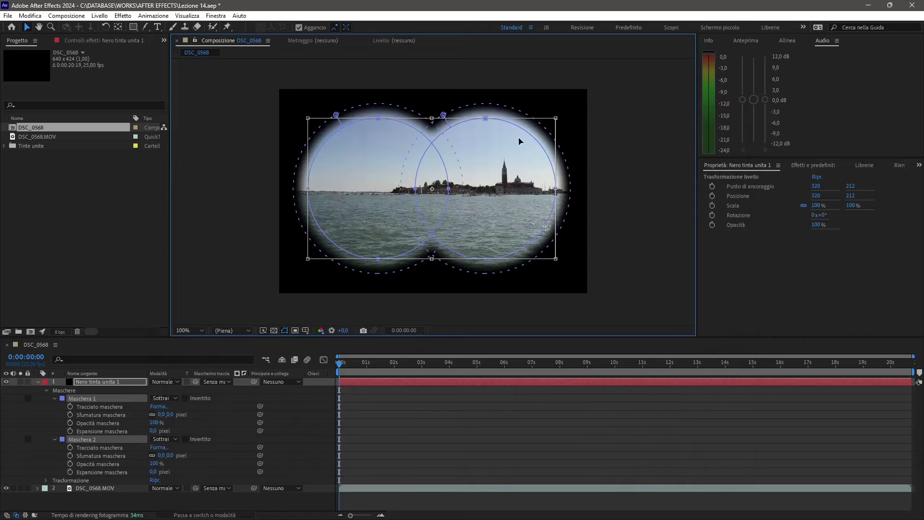
{"action": "left_click_drag", "start_coordinate": [556, 258], "coordinate": [509, 232]}
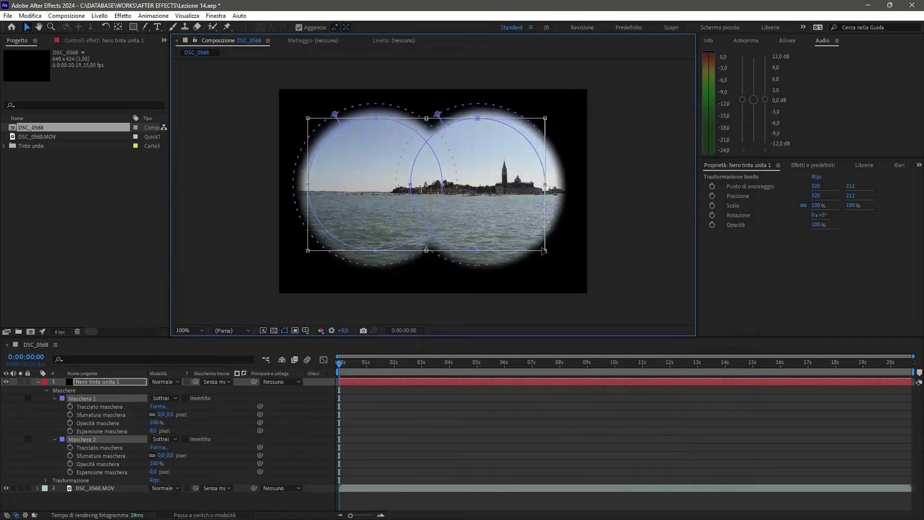
{"action": "left_click_drag", "start_coordinate": [462, 178], "coordinate": [489, 194]}
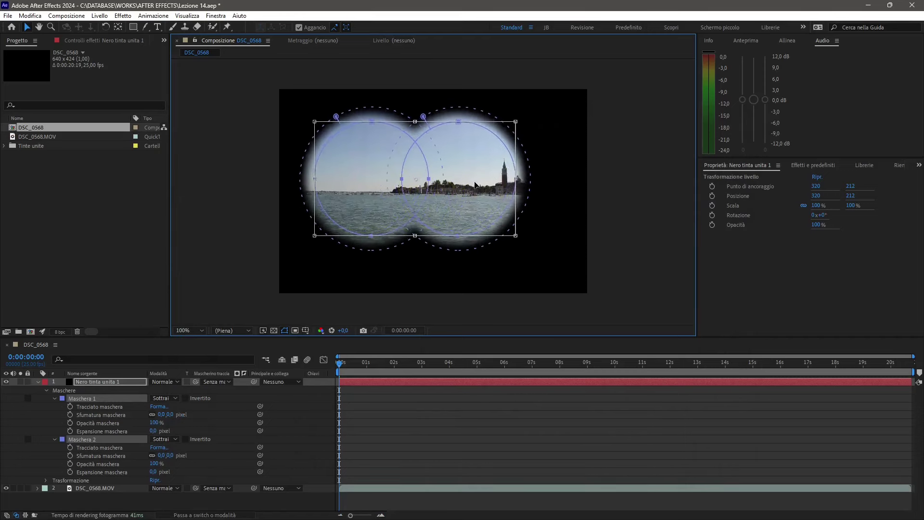
{"action": "key", "text": "Left"}
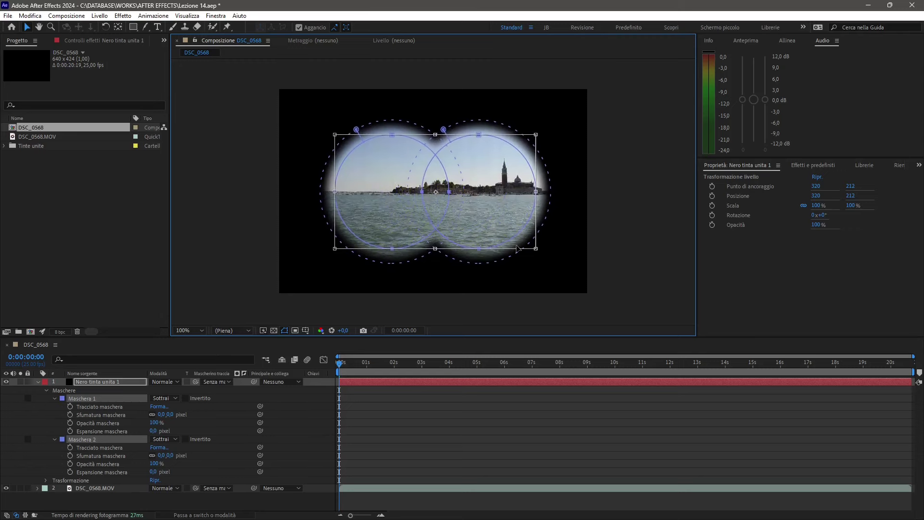
{"action": "left_click_drag", "start_coordinate": [537, 251], "coordinate": [516, 239]}
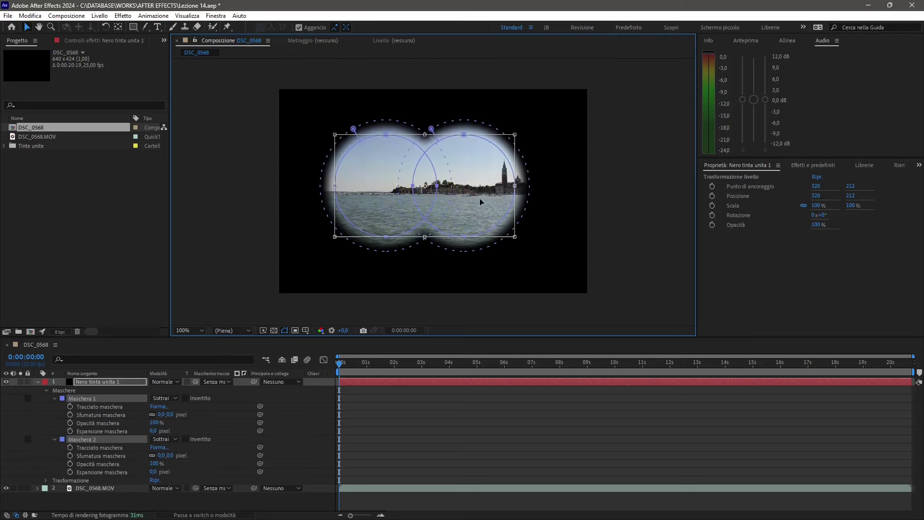
{"action": "left_click_drag", "start_coordinate": [481, 184], "coordinate": [488, 191]}
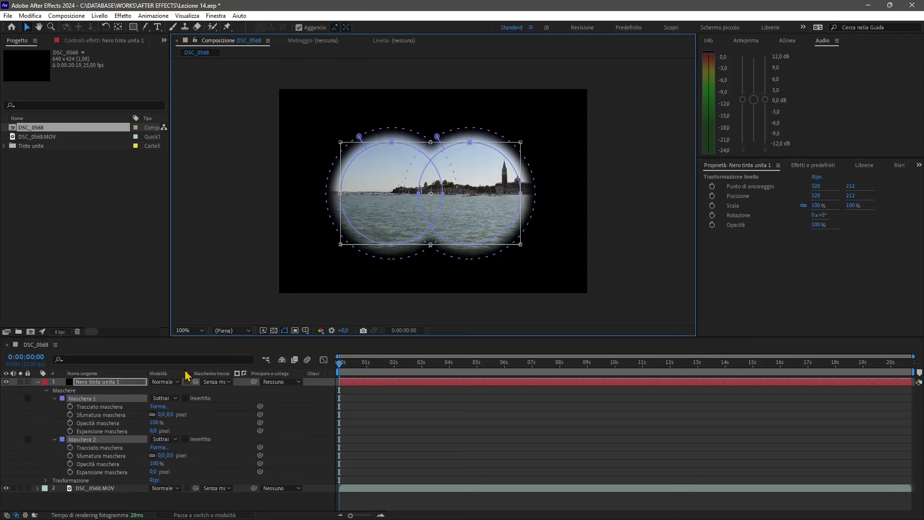
{"action": "left_click", "coordinate": [55, 398]}
- Keyframe the black solid's Posizione at 320,212 at 0s and 354,239 at frame 15
{"action": "left_click", "coordinate": [54, 407]}
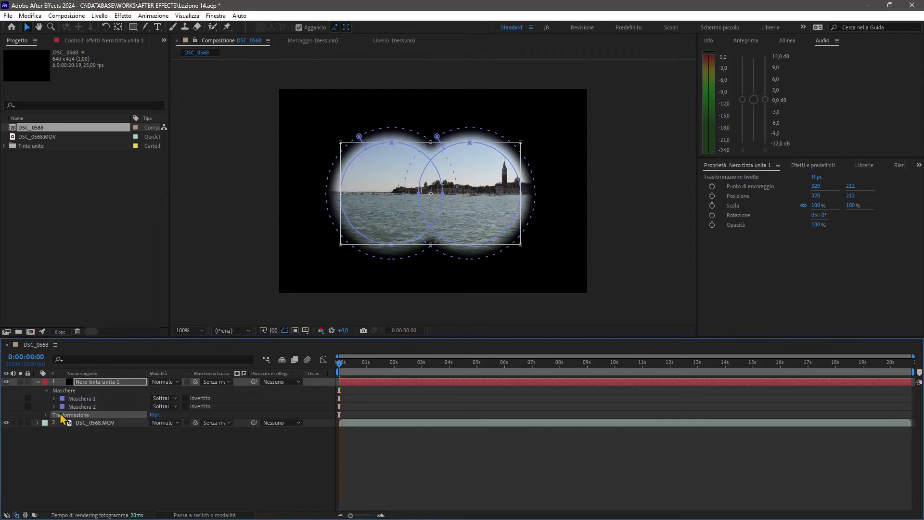
{"action": "left_click", "coordinate": [49, 415]}
{"action": "left_click", "coordinate": [46, 415]}
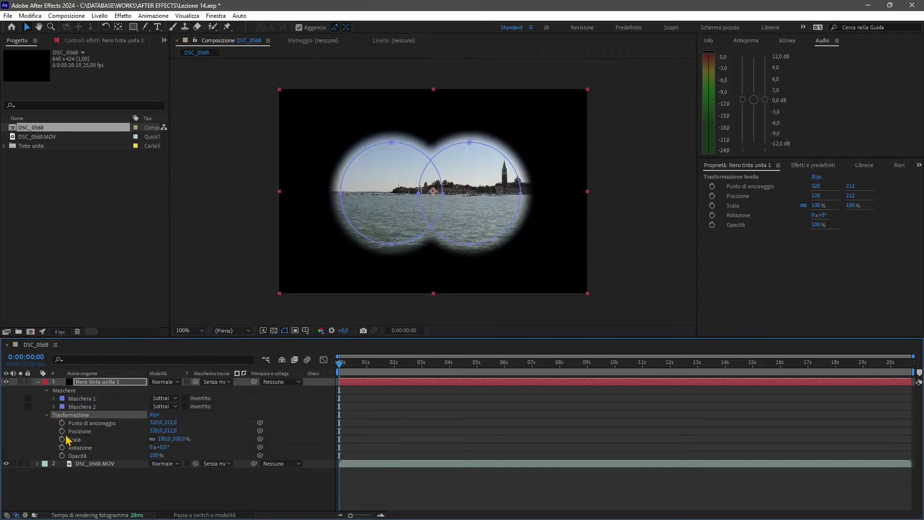
{"action": "left_click", "coordinate": [62, 432]}
{"action": "left_click_drag", "start_coordinate": [364, 359], "coordinate": [355, 362]}
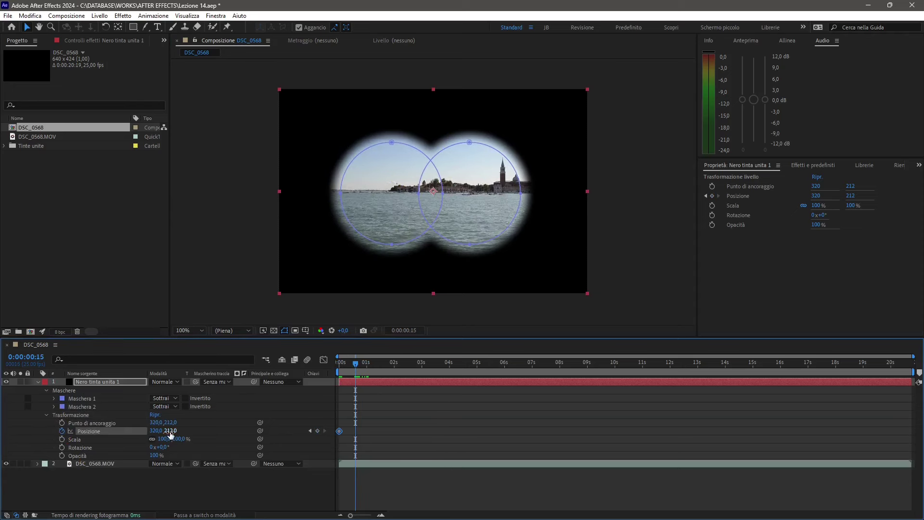
{"action": "left_click_drag", "start_coordinate": [172, 431], "coordinate": [175, 436]}
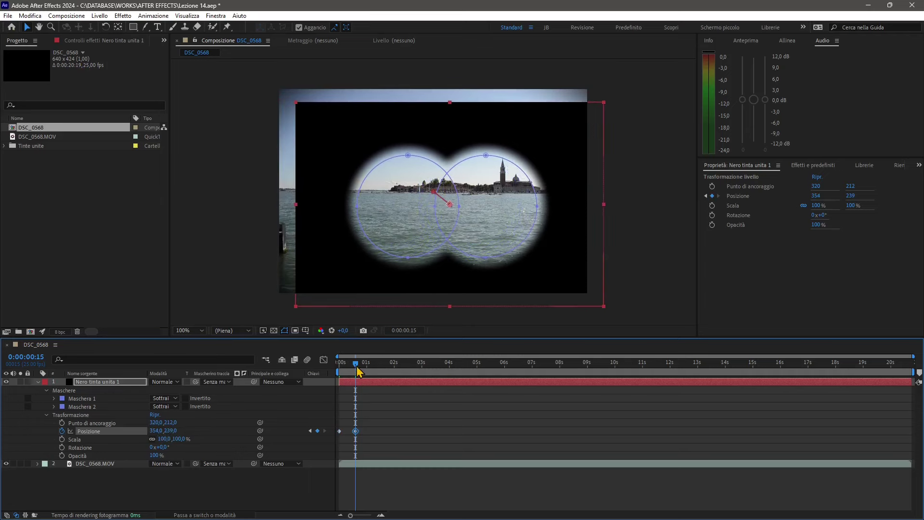
- Scrub back and play the solid's position animation to check it
{"action": "left_click_drag", "start_coordinate": [357, 365], "coordinate": [343, 364]}
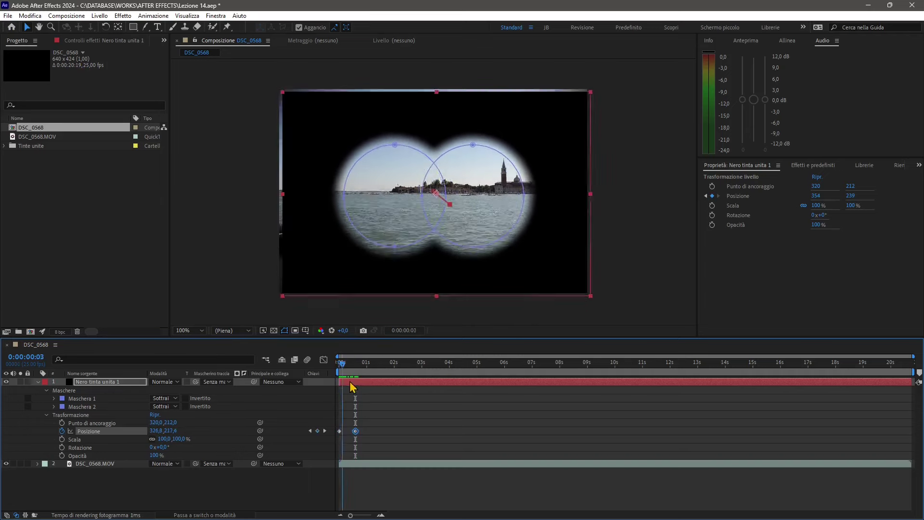
{"action": "key", "text": "space"}
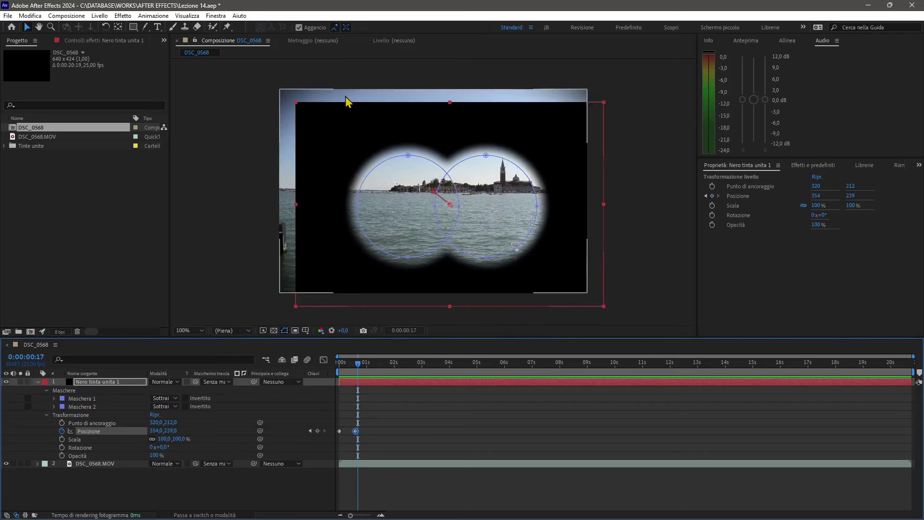
{"action": "left_click", "coordinate": [348, 122]}
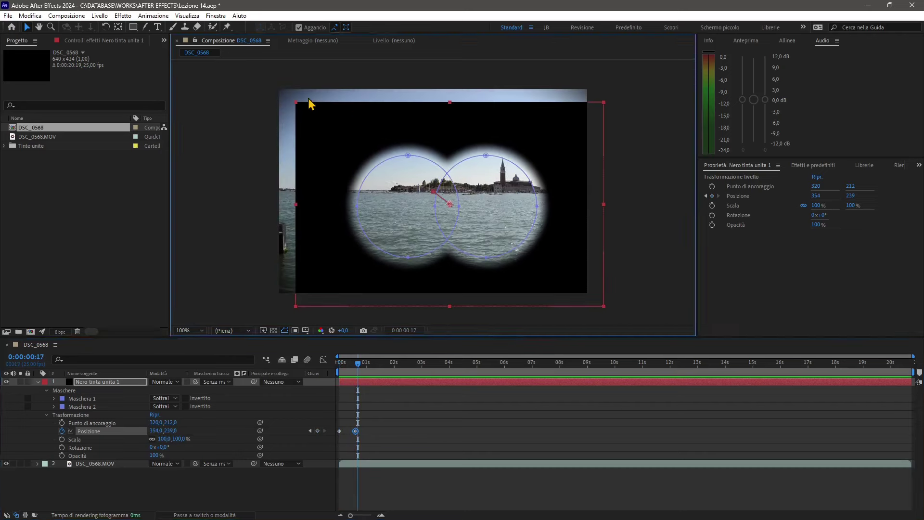